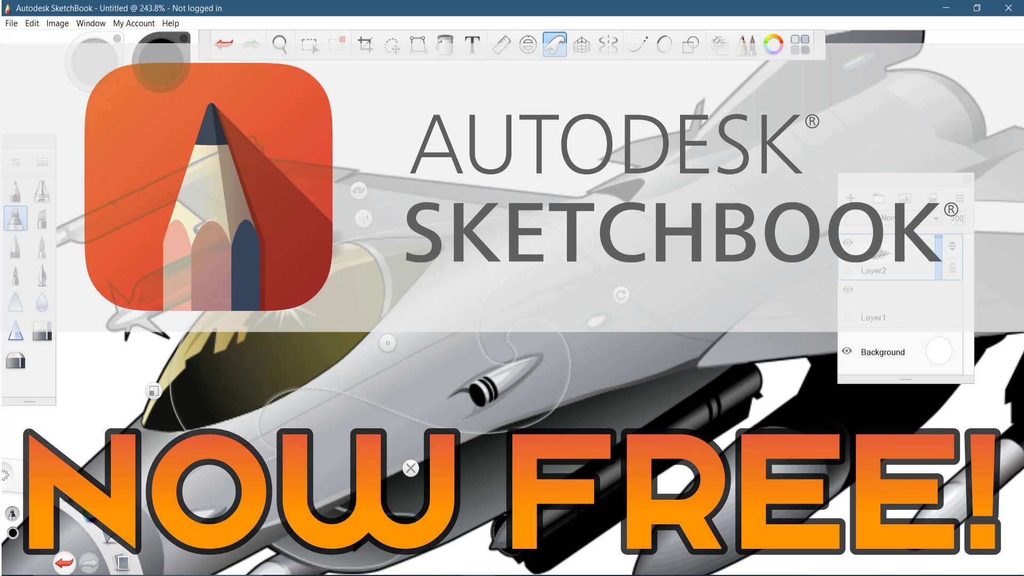
Switch from SketchBook to the Edge window showing sketchbook.com.
key(alt+Tab)
key(alt+Tab)
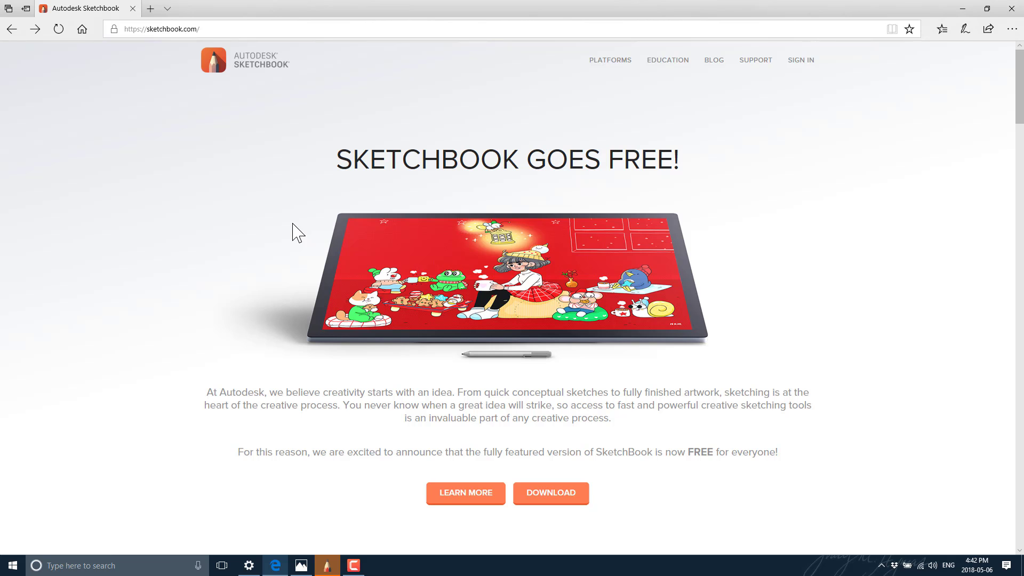
Open the SketchBook for Free! FAQ from sketchbook.com and scroll through its answers.
scroll(667, 338, down, 3)
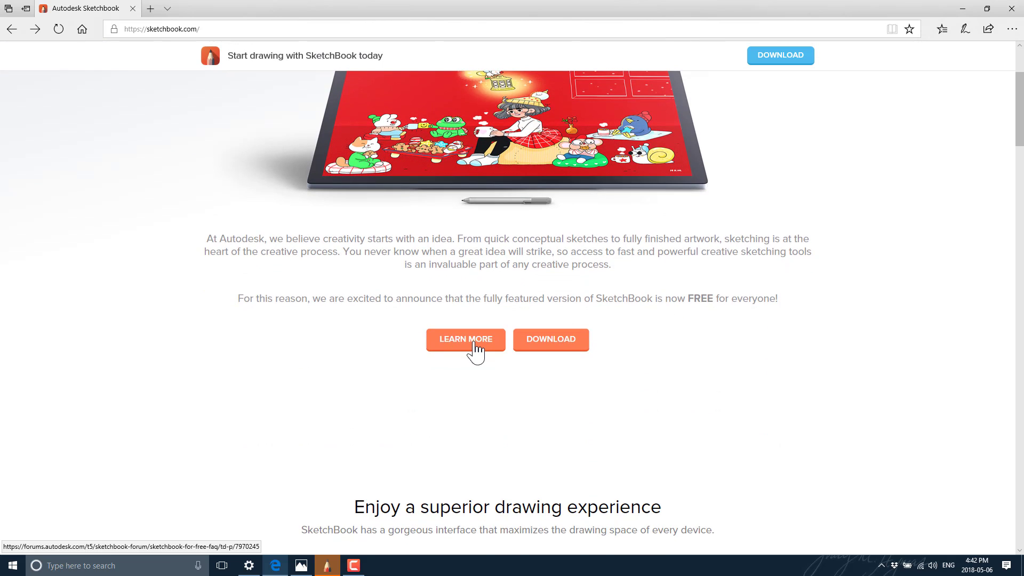
click(472, 347)
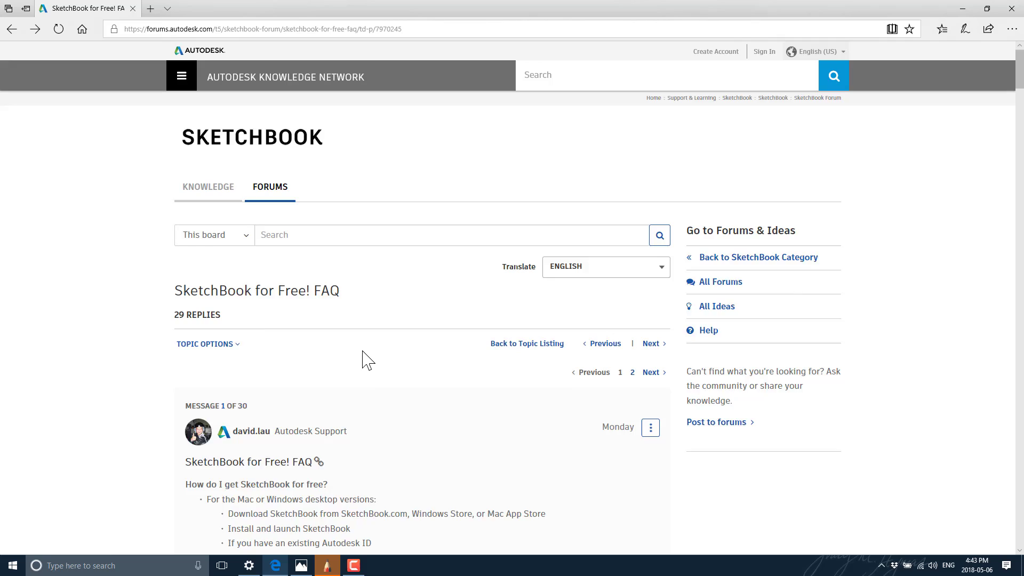
scroll(366, 360, down, 5)
scroll(363, 352, down, 3)
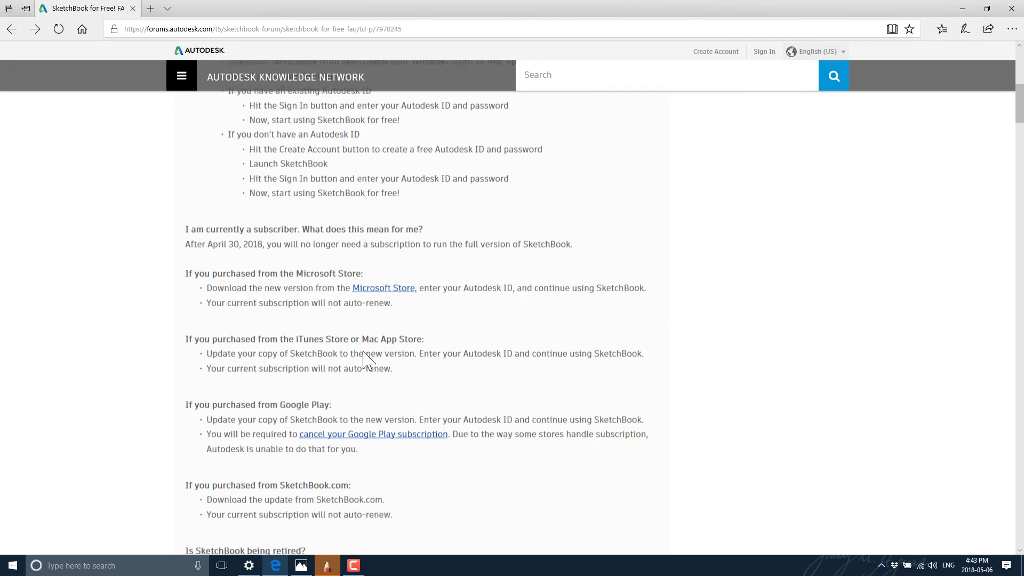
scroll(417, 240, down, 5)
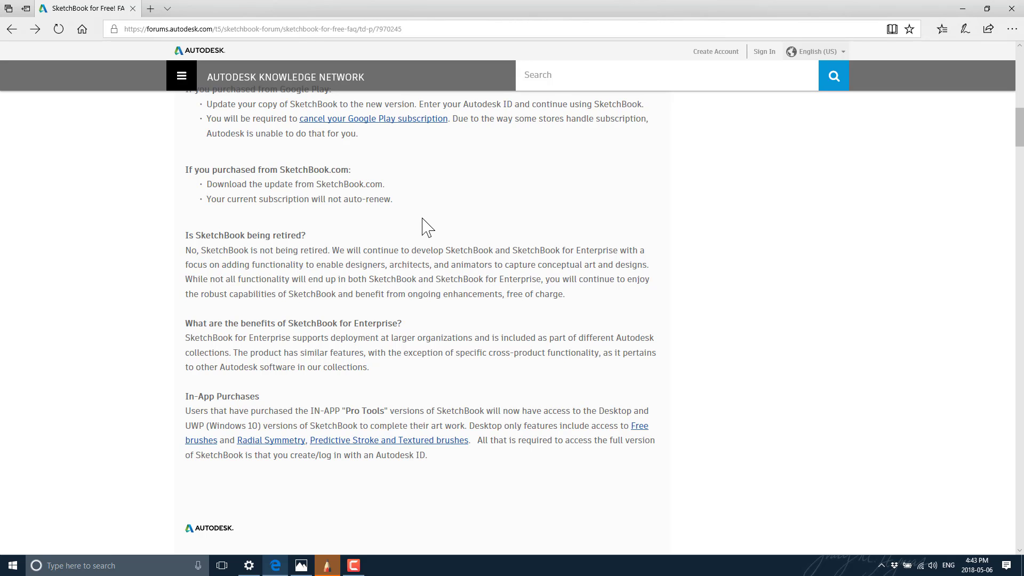
scroll(441, 251, down, 3)
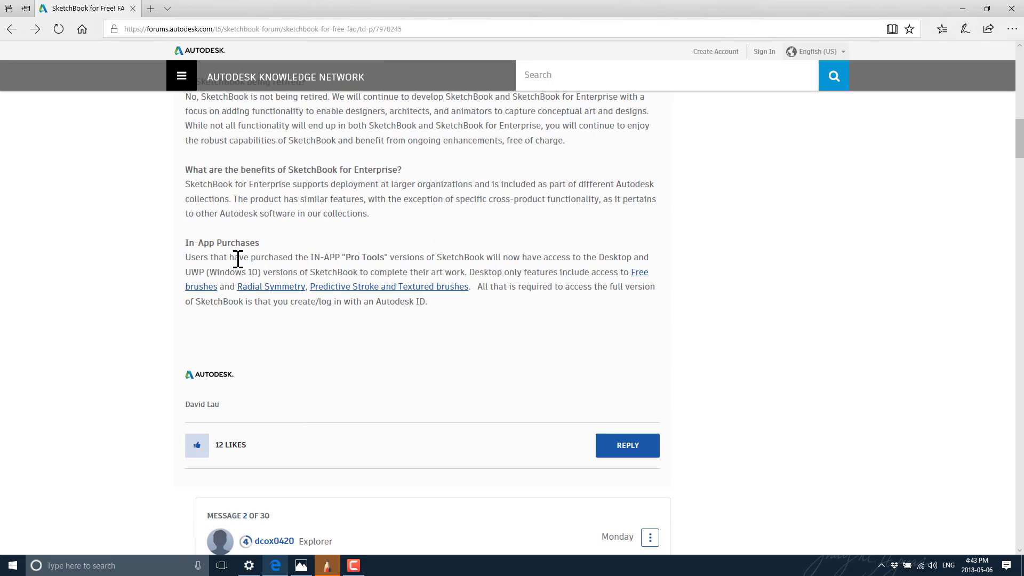
scroll(556, 292, up, 3)
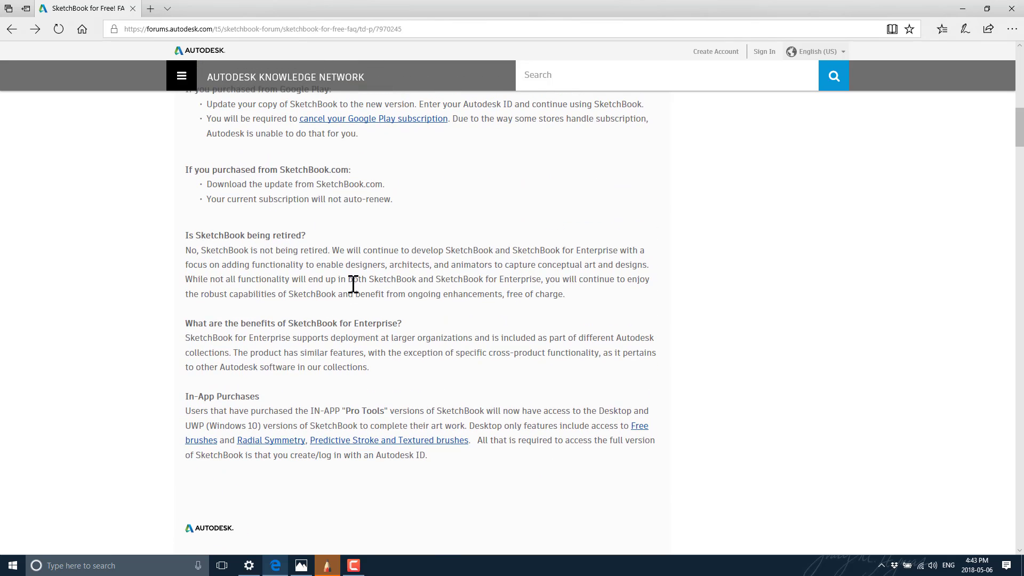
Highlight the SketchBook for Enterprise answer, then keep reading the FAQ.
drag(441, 357, 200, 337)
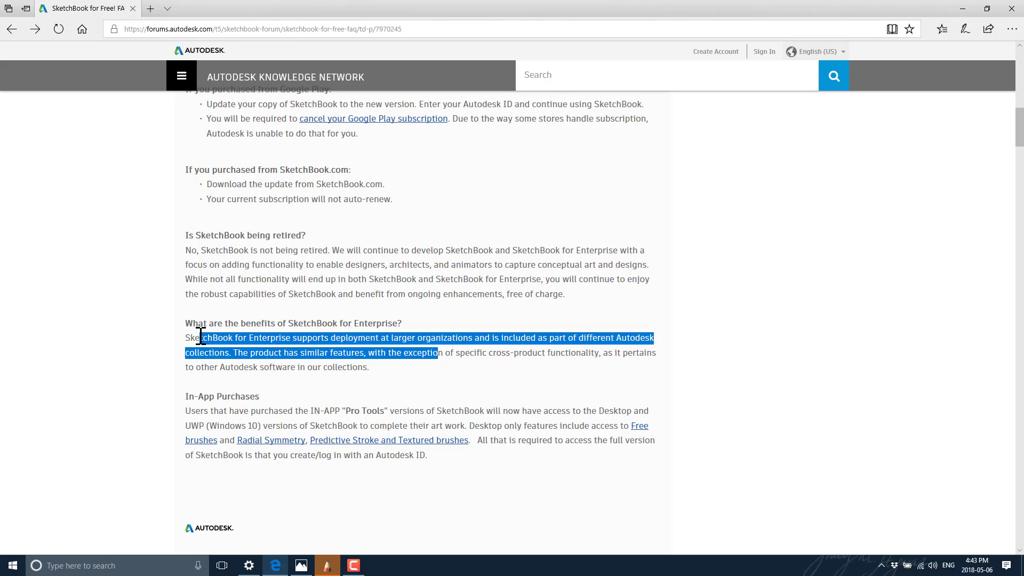
click(201, 337)
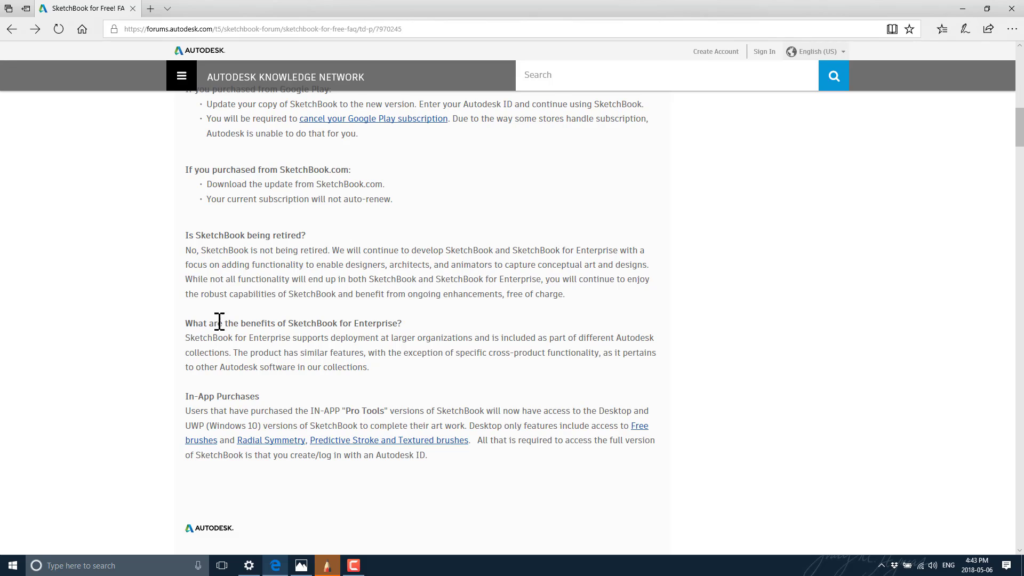
scroll(217, 325, up, 13)
scroll(217, 331, down, 7)
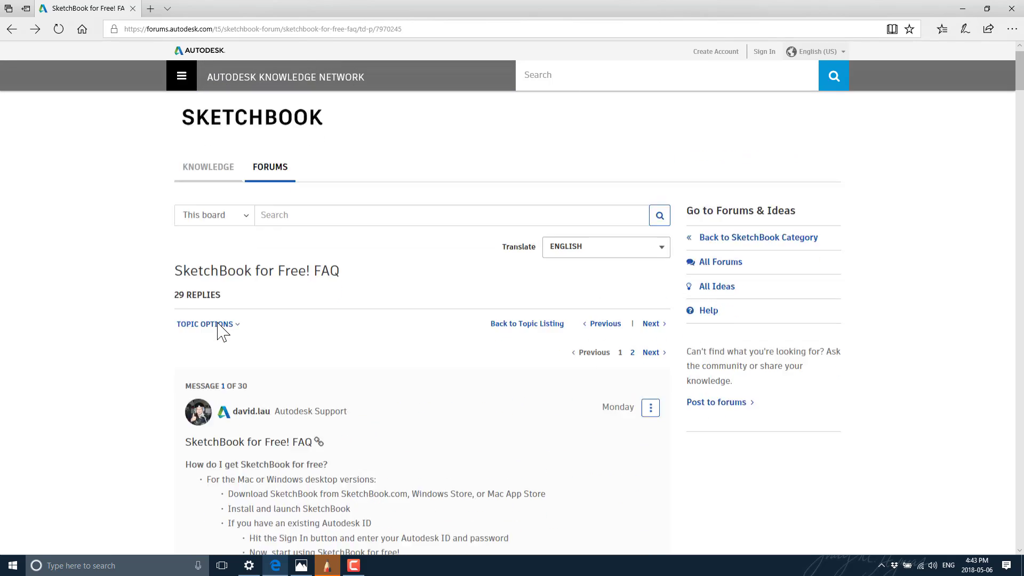
scroll(218, 331, down, 1)
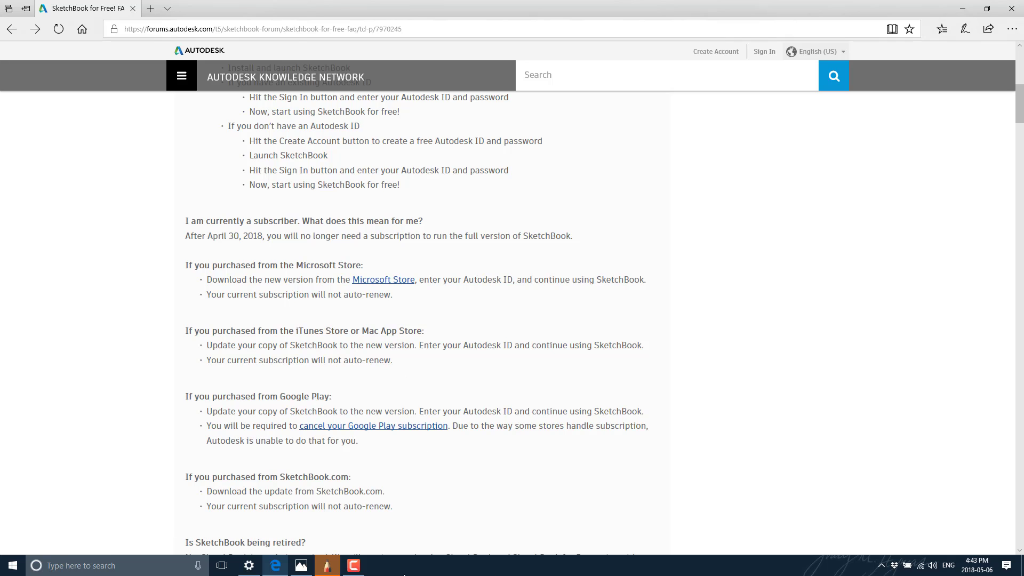
Accept the analytics notice, start drawing without an account, and close the free-trial message.
click(327, 565)
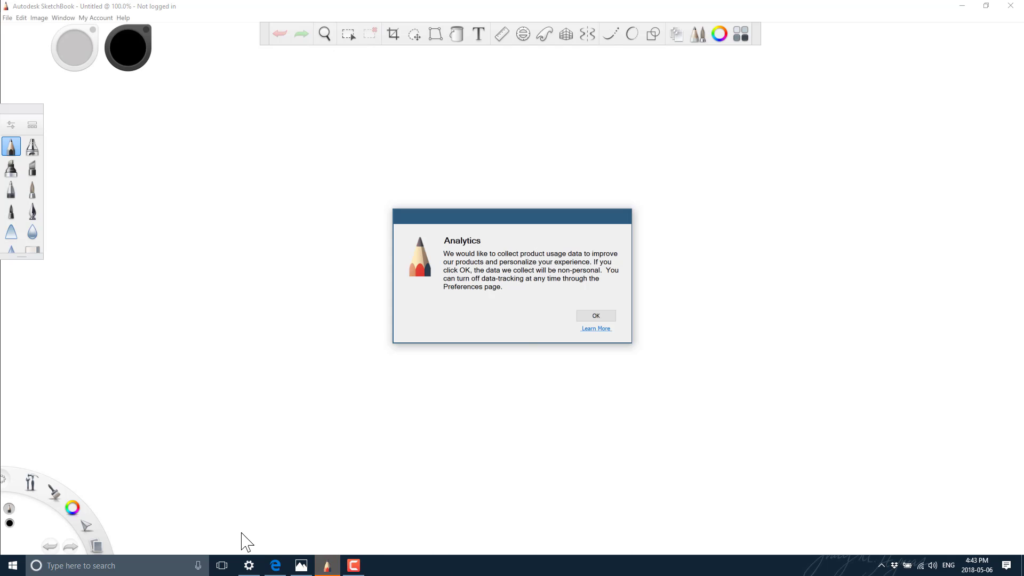
click(593, 317)
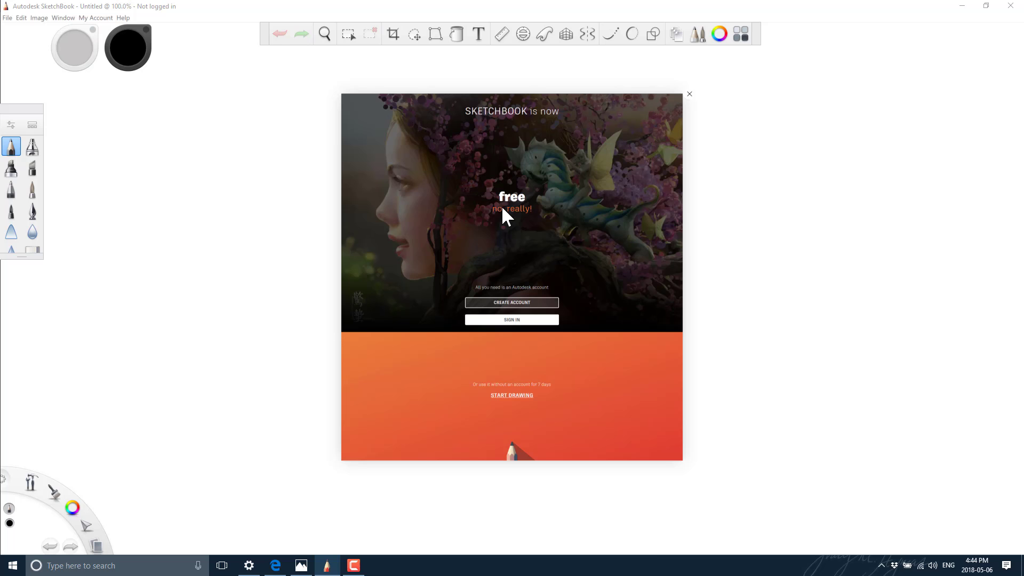
click(518, 395)
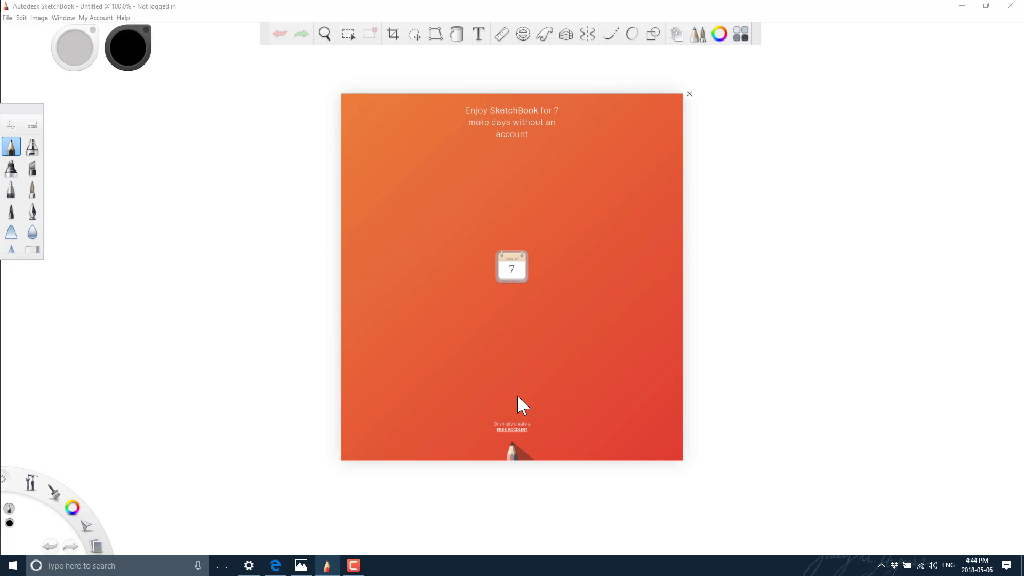
click(689, 95)
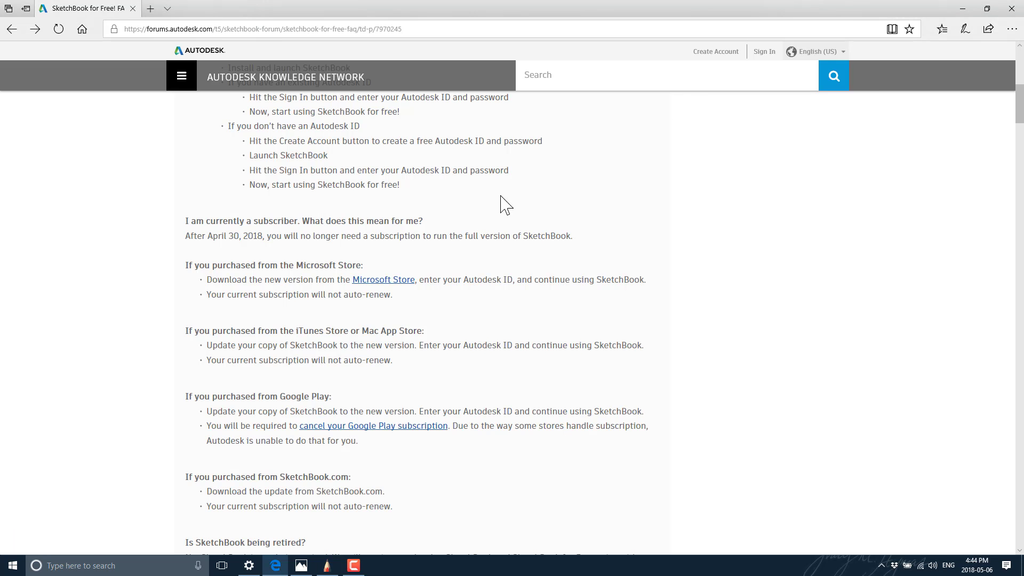
click(327, 565)
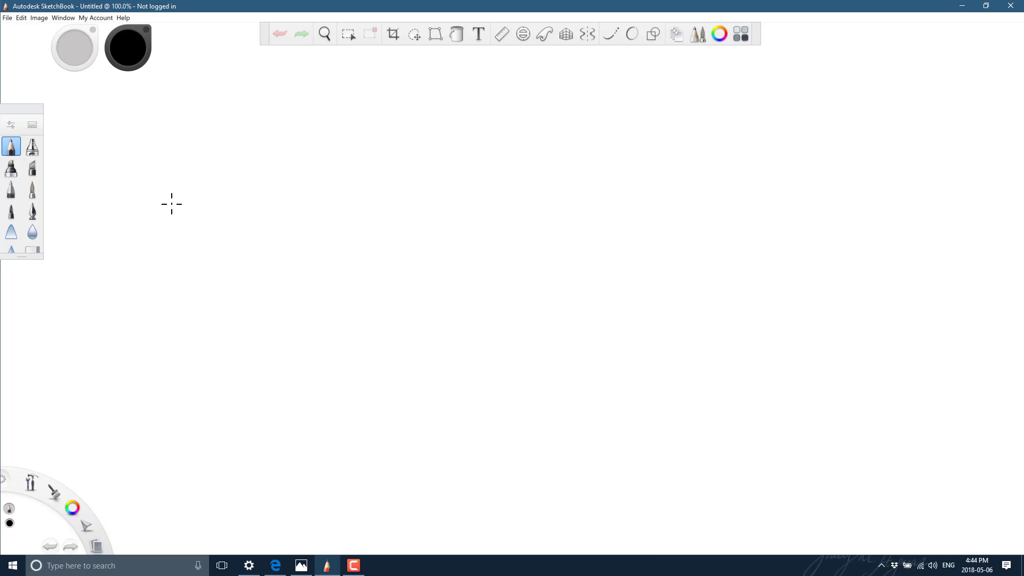
Leave opacity at 100%, set saturation to 22%, lengthen the brush palette, and preview lagoon pucks.
mouse_move(78, 57)
mouse_down()
mouse_move(151, 107)
mouse_move(75, 53)
mouse_move(73, 62)
mouse_move(78, 41)
mouse_move(20, 49)
mouse_move(176, 61)
mouse_move(55, 47)
mouse_move(155, 62)
mouse_move(238, 110)
mouse_move(64, 53)
mouse_up()
mouse_move(138, 49)
mouse_down()
mouse_move(169, 55)
mouse_move(132, 51)
mouse_move(120, 35)
mouse_move(134, 51)
mouse_up()
drag(21, 260, 17, 377)
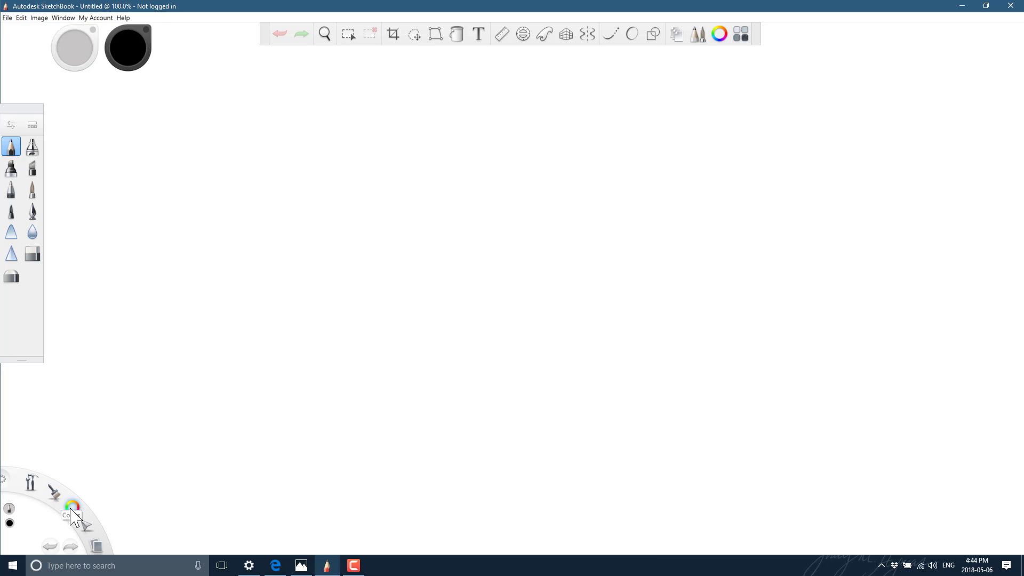
click(72, 516)
click(54, 492)
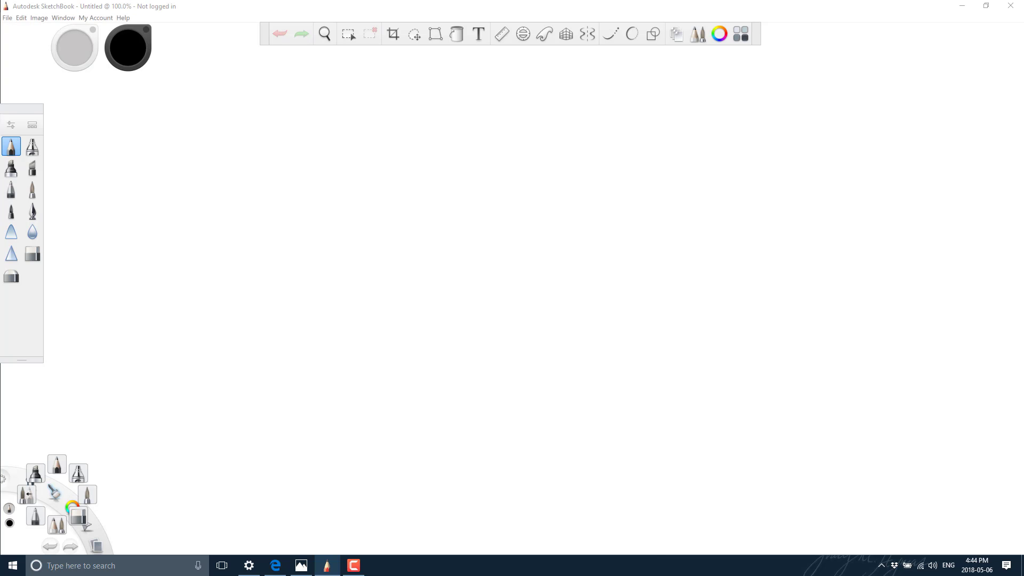
click(56, 491)
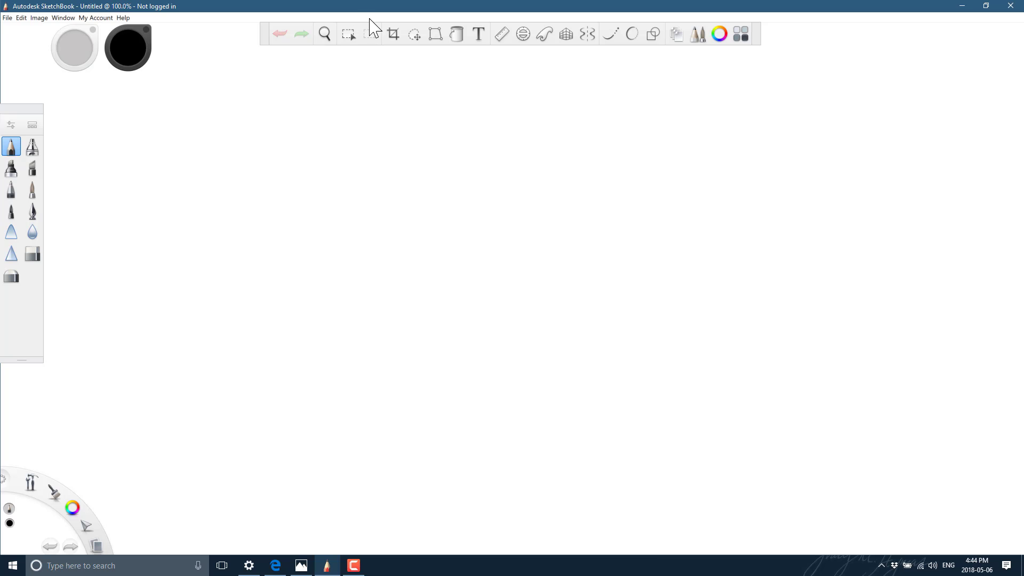
In the Layer Editor, add Layer2 with Normal blending and fill the Background black.
click(677, 33)
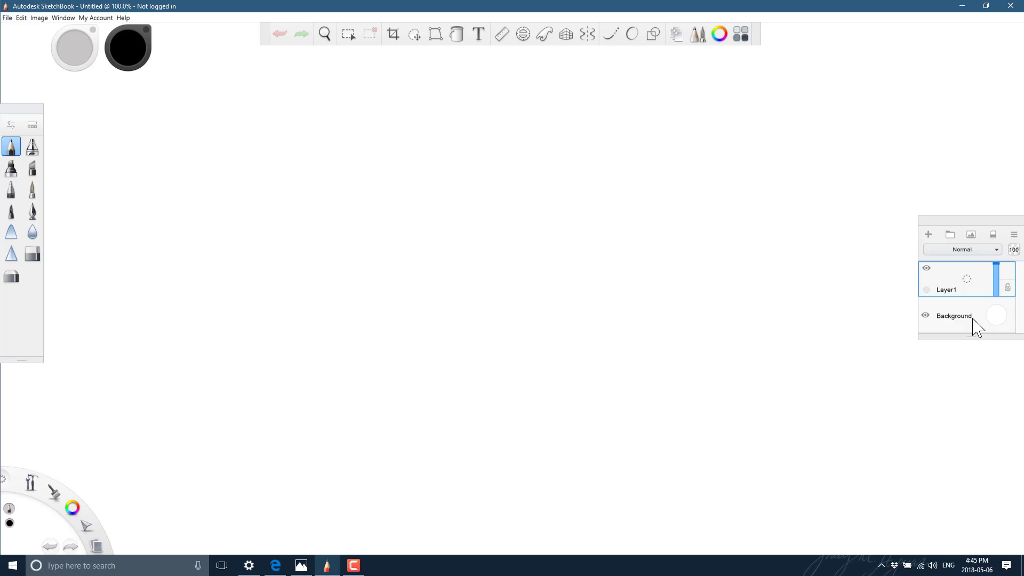
drag(969, 337, 972, 385)
click(928, 234)
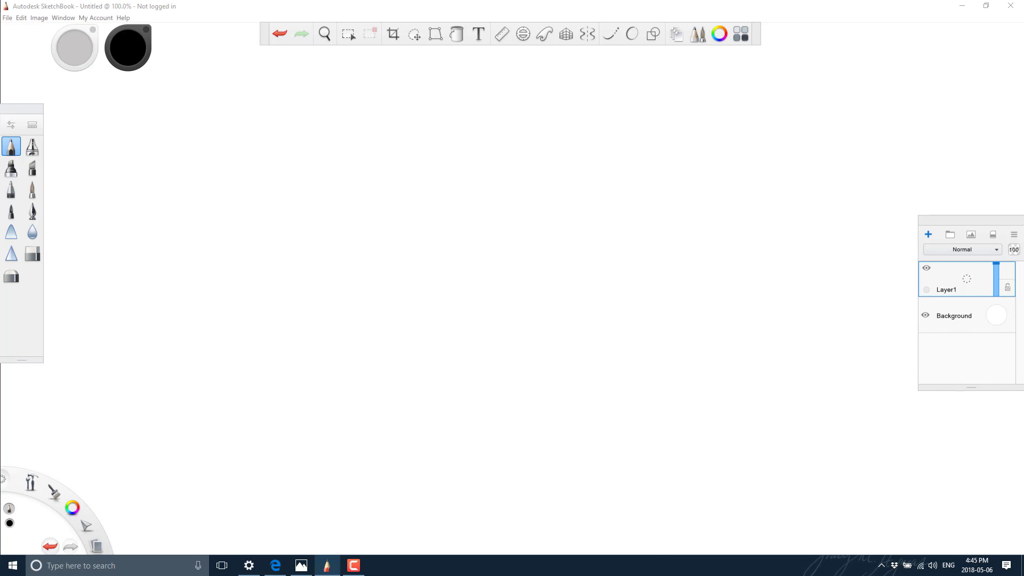
click(993, 254)
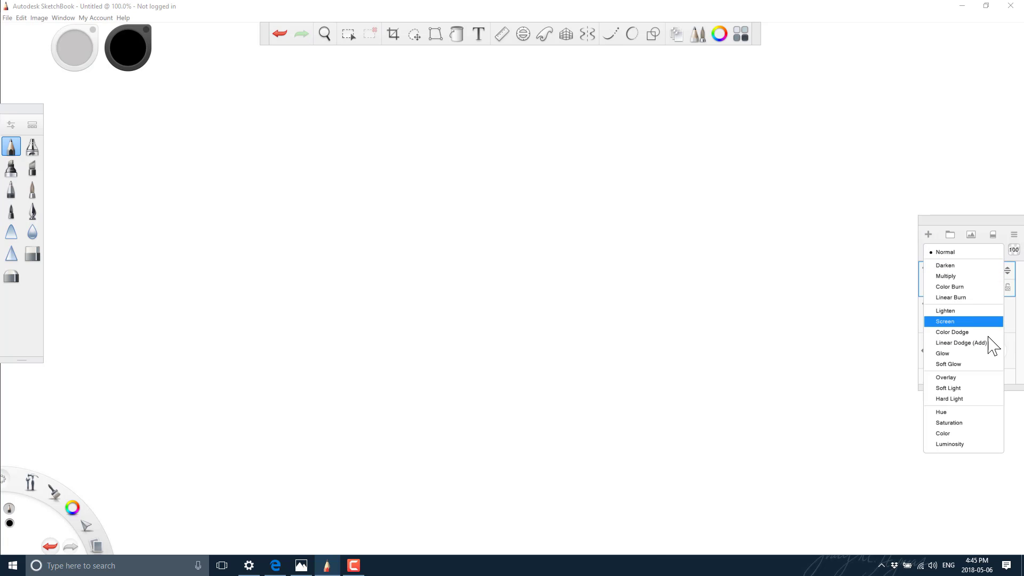
click(960, 233)
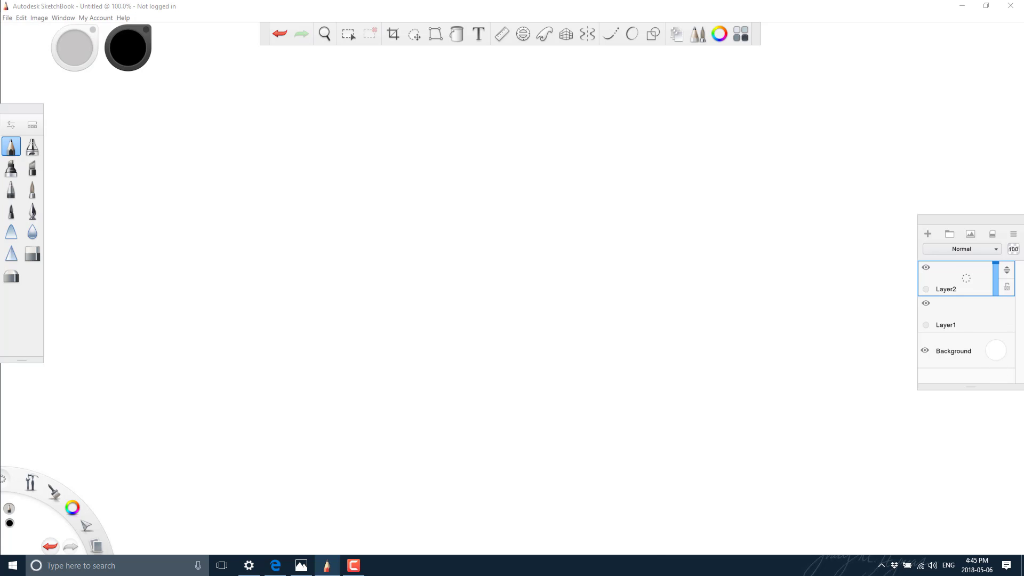
drag(985, 393, 980, 333)
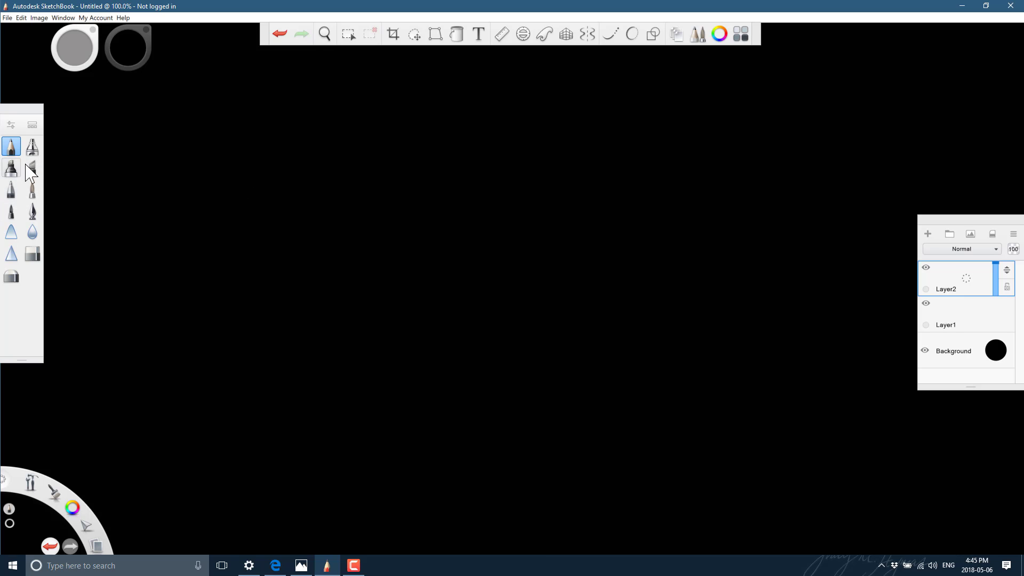
Switch to another marker, choose white from the swatches, and draw a long freehand stroke.
click(33, 189)
click(87, 524)
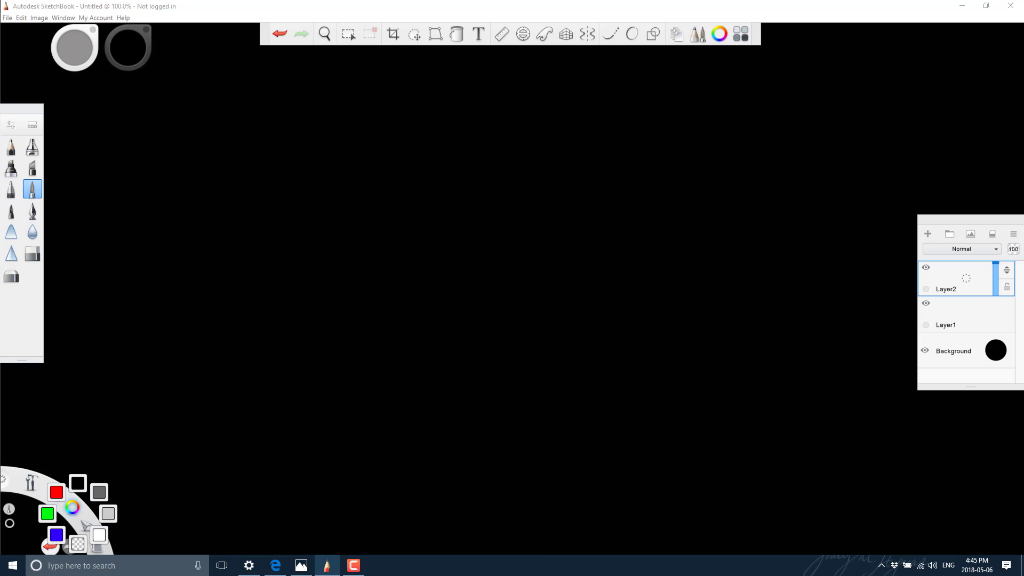
click(47, 513)
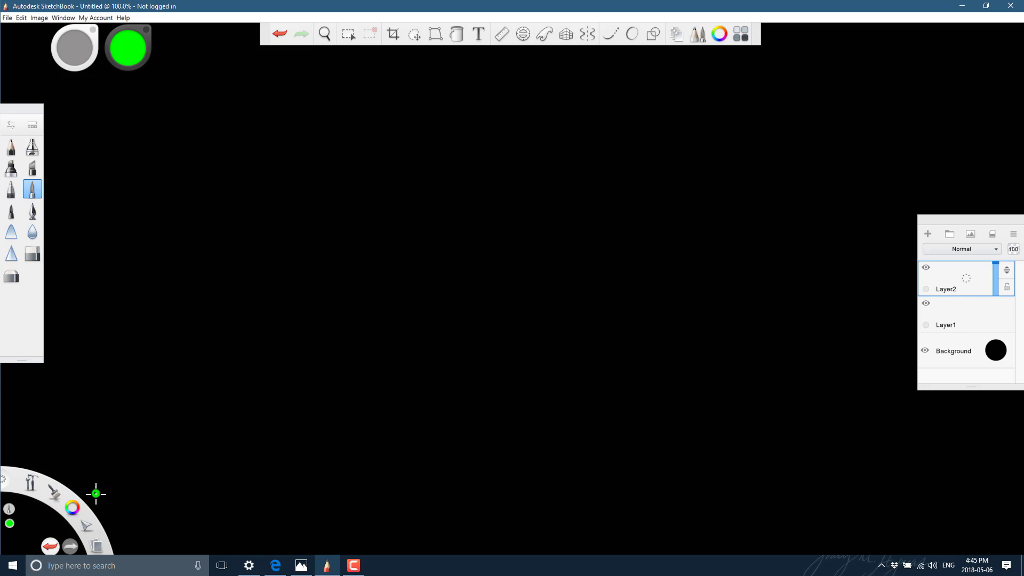
click(86, 525)
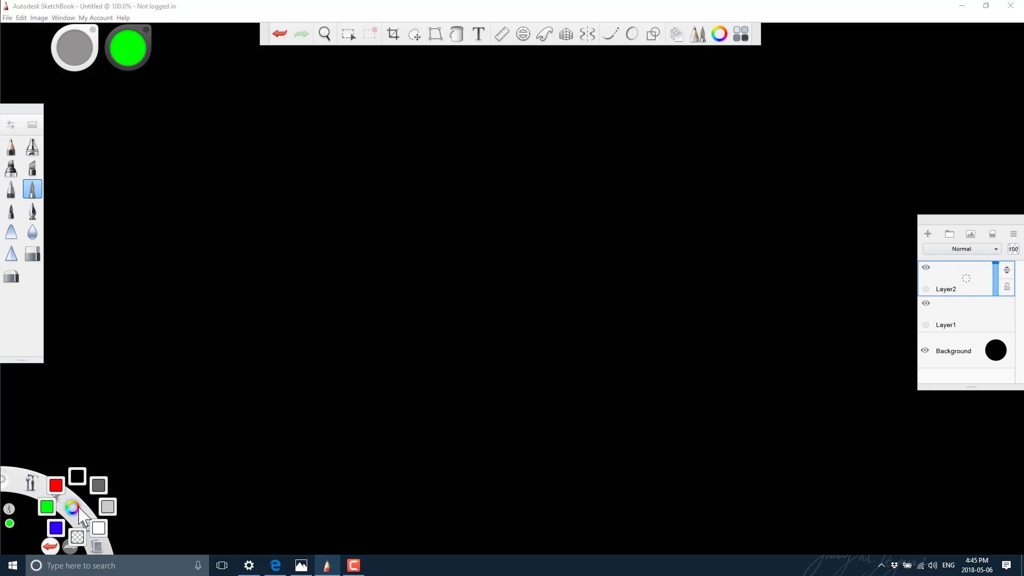
click(99, 529)
mouse_move(274, 309)
mouse_down()
mouse_move(464, 229)
mouse_move(696, 376)
mouse_up()
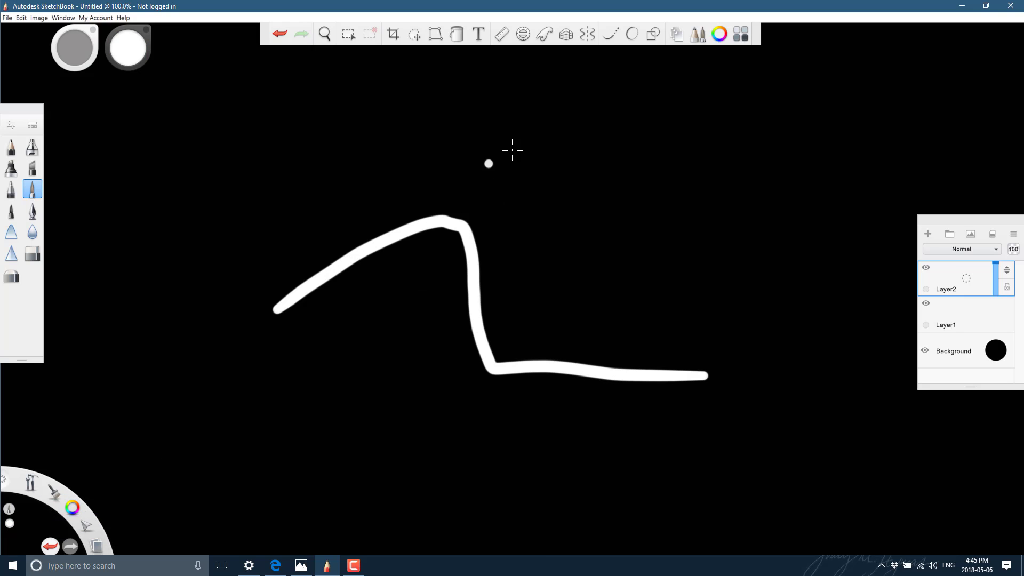
Draw white arcs with Steady Stroke smoothing and Predictive Stroke turned on.
click(611, 35)
drag(291, 230, 415, 339)
click(633, 35)
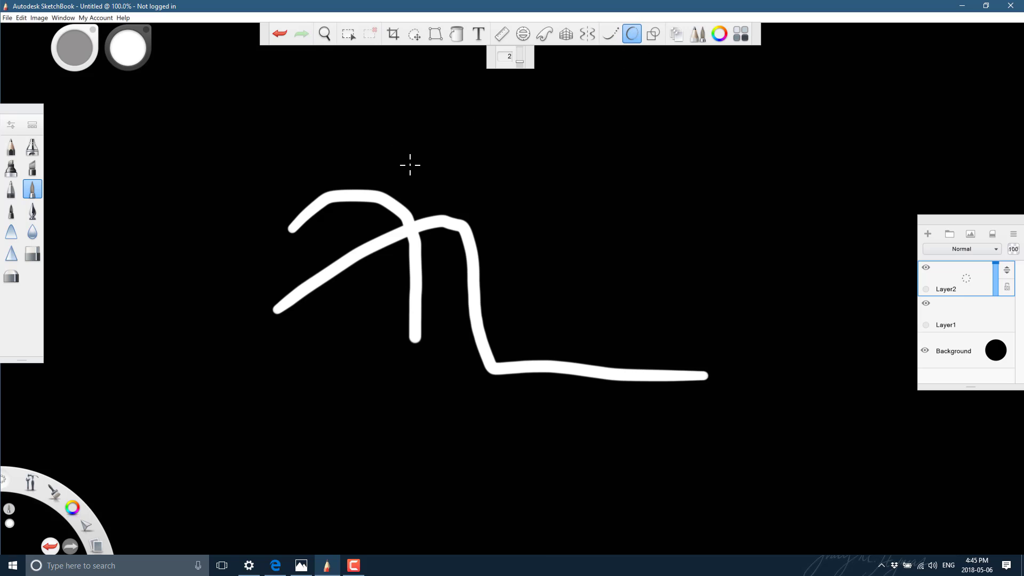
drag(349, 171, 431, 381)
mouse_move(349, 168)
mouse_down()
mouse_move(495, 266)
mouse_move(422, 326)
mouse_up()
click(629, 128)
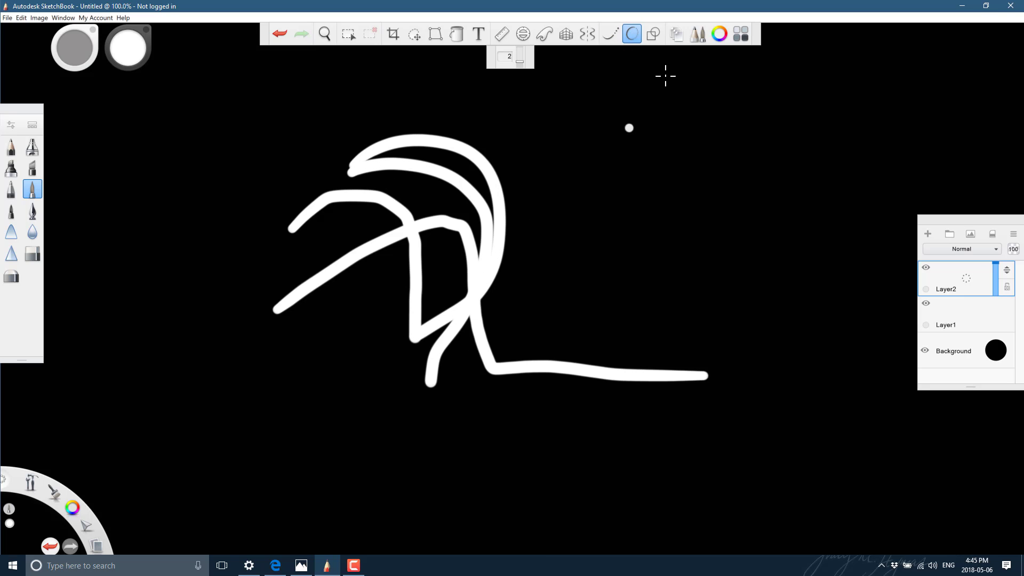
Draw several thick straight white lines with the Line shape tool.
click(654, 35)
drag(577, 207, 578, 205)
drag(578, 206, 543, 300)
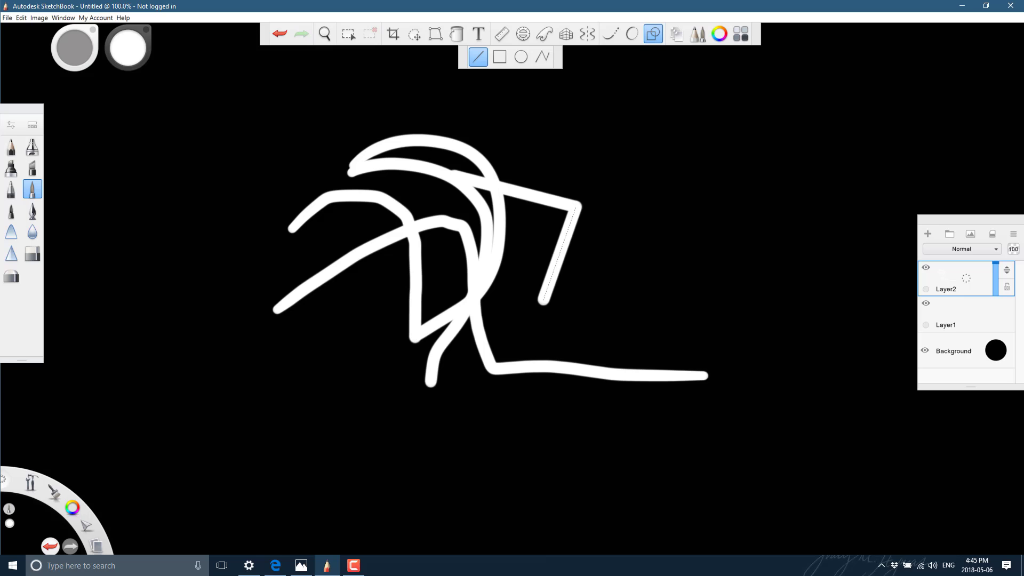
drag(420, 321, 420, 320)
drag(363, 340, 336, 273)
drag(320, 264, 334, 220)
drag(336, 216, 337, 214)
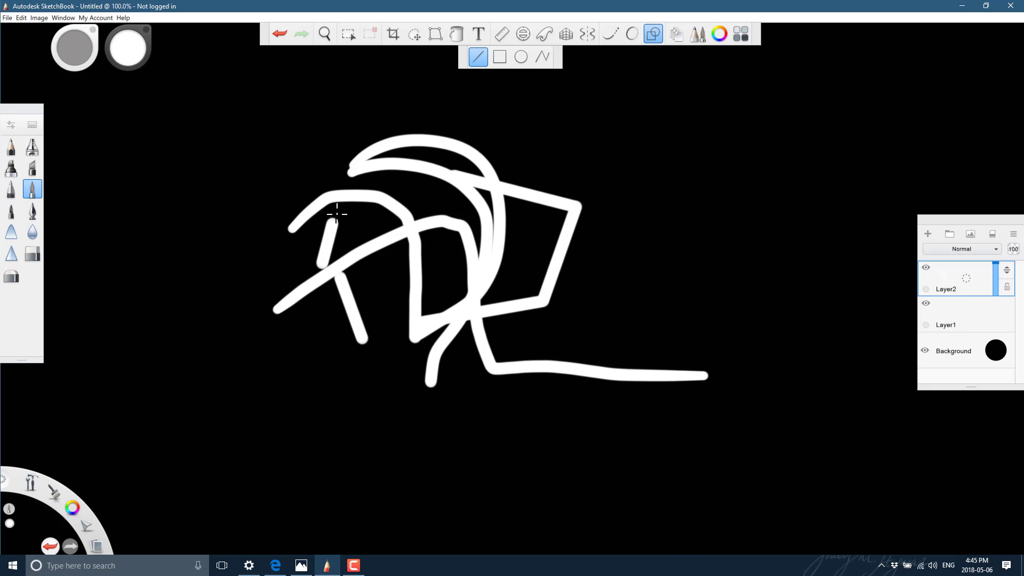
Try other brushes with a grey line, then draw thin straight lines with the pencil.
click(33, 210)
mouse_move(288, 289)
mouse_down()
mouse_move(452, 335)
mouse_move(453, 264)
mouse_up()
click(11, 231)
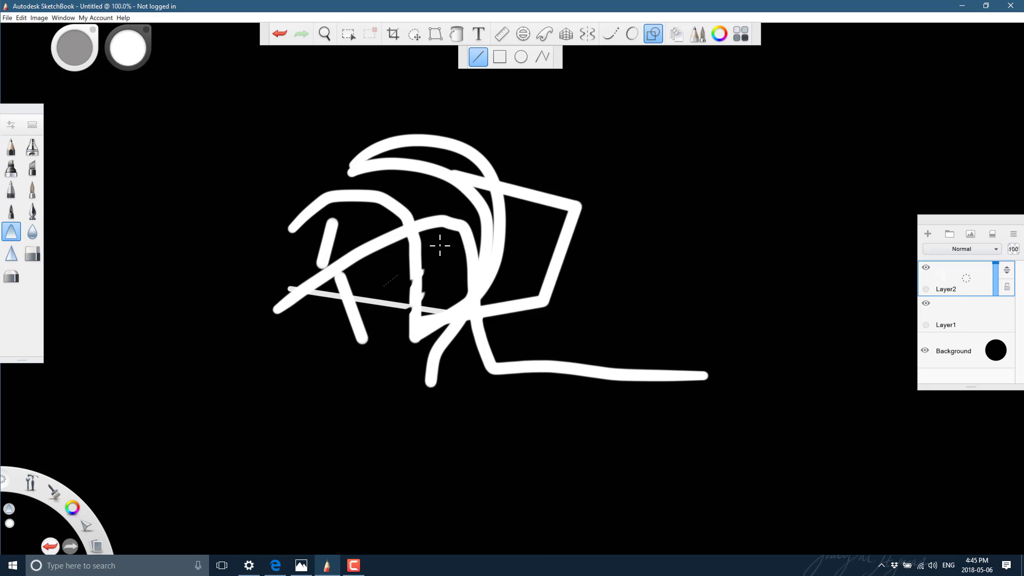
click(12, 147)
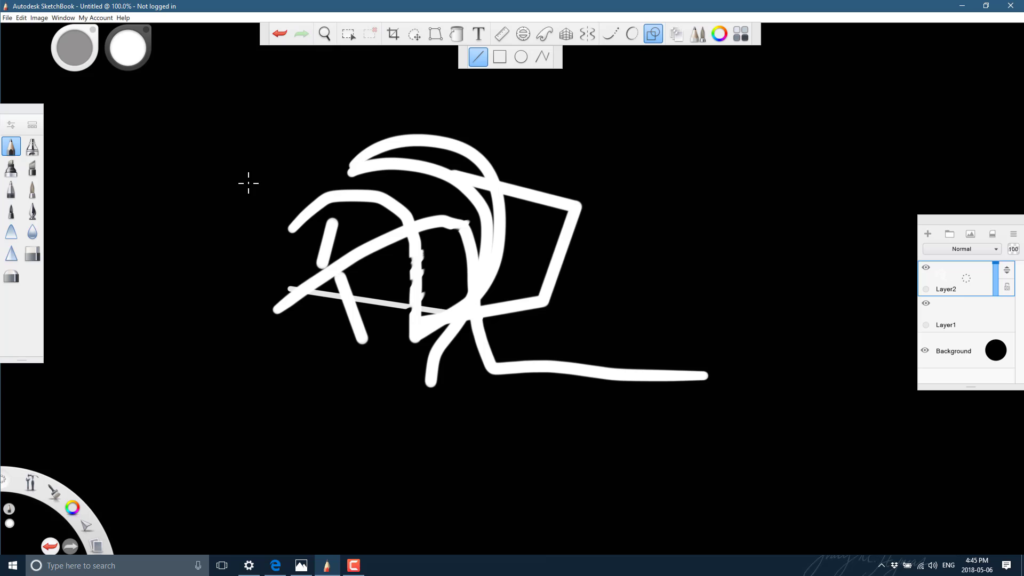
drag(361, 350, 325, 361)
Add thin straight lines, then predictive thin arcs right, below, across the top and middle.
drag(316, 311, 401, 390)
drag(363, 326, 530, 362)
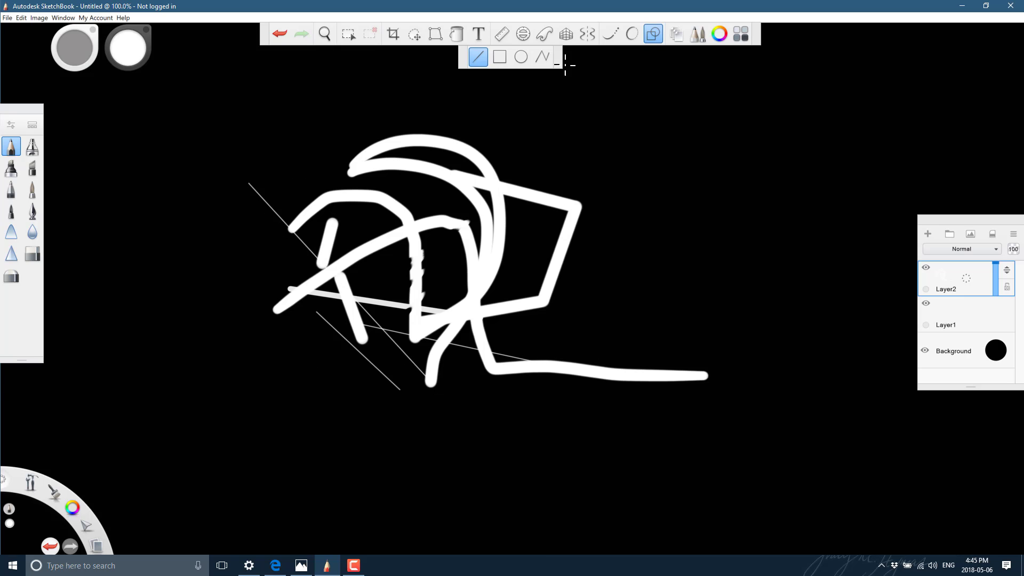
click(632, 34)
mouse_move(662, 302)
mouse_down()
mouse_move(528, 229)
mouse_move(520, 243)
mouse_up()
drag(582, 320, 521, 333)
drag(488, 397, 578, 322)
drag(581, 213, 644, 257)
drag(453, 114, 307, 195)
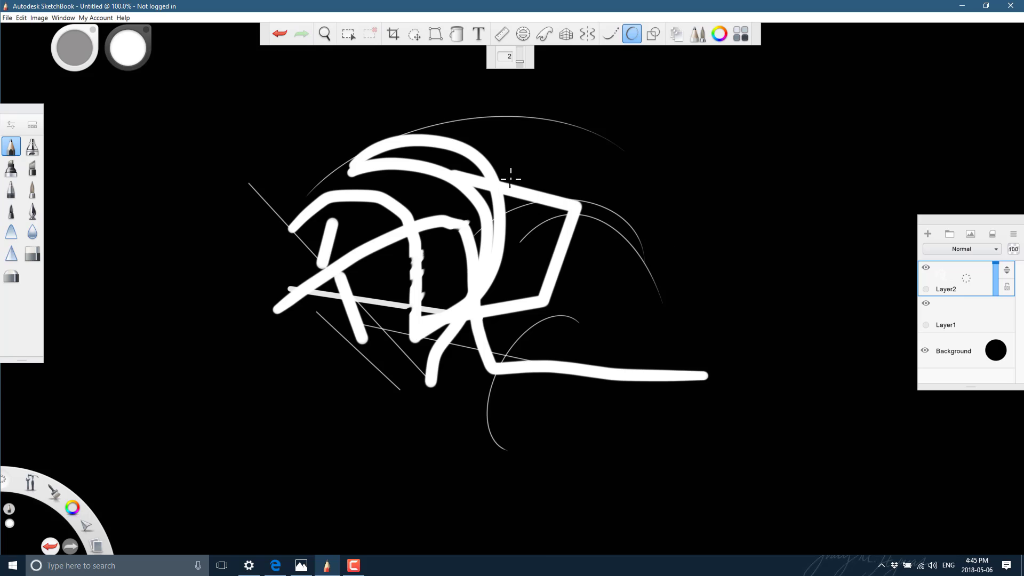
mouse_move(644, 208)
mouse_down()
mouse_move(560, 184)
mouse_move(635, 217)
mouse_move(635, 201)
mouse_move(629, 240)
mouse_move(502, 270)
mouse_up()
Add more thin arcs down the lower left, across the top and along the left side.
mouse_move(315, 290)
mouse_down()
mouse_move(277, 405)
mouse_move(378, 457)
mouse_up()
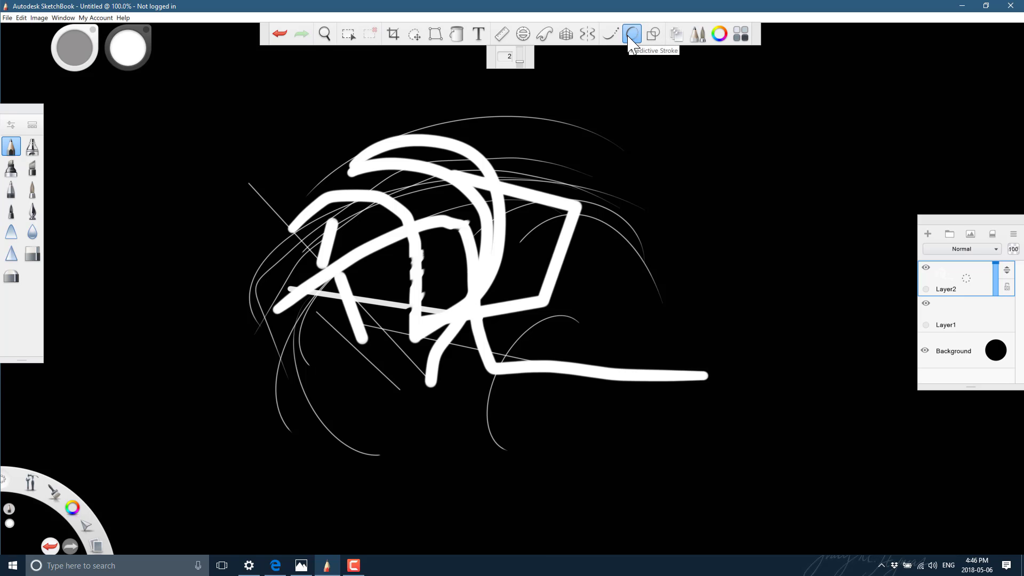
mouse_move(573, 152)
mouse_down()
mouse_move(338, 165)
mouse_move(487, 121)
mouse_move(343, 144)
mouse_move(226, 278)
mouse_up()
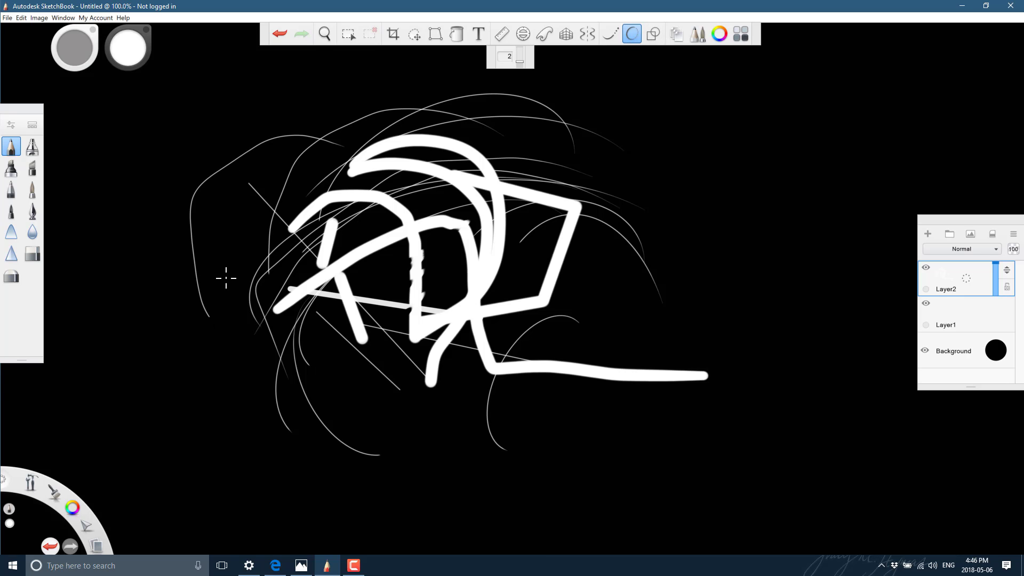
mouse_move(238, 182)
mouse_down()
mouse_move(149, 313)
mouse_move(189, 363)
mouse_up()
drag(208, 315, 289, 227)
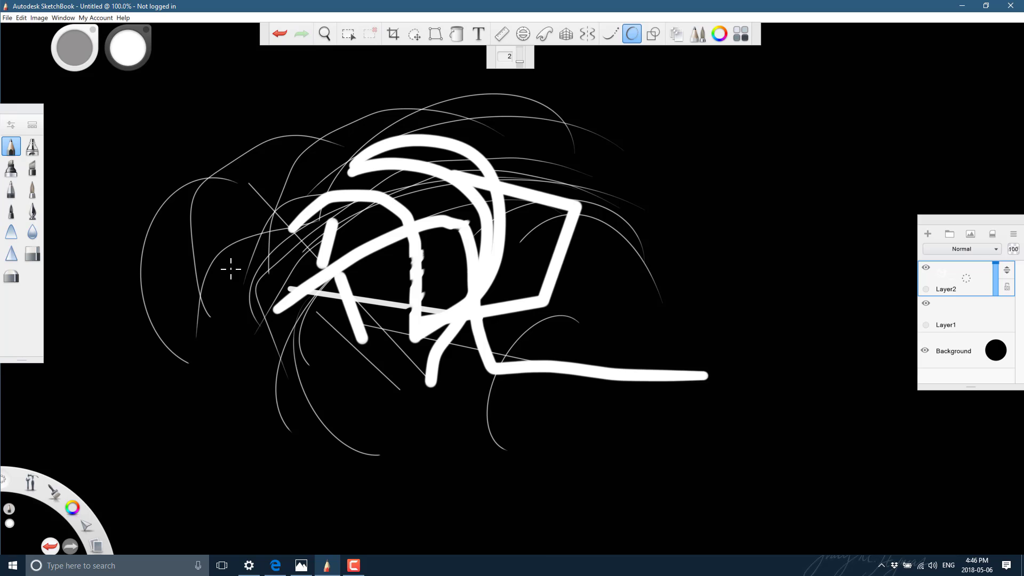
drag(230, 269, 190, 191)
Place the French Curve right of the drawing, trace a thin curve, then reposition and rotate it.
click(545, 34)
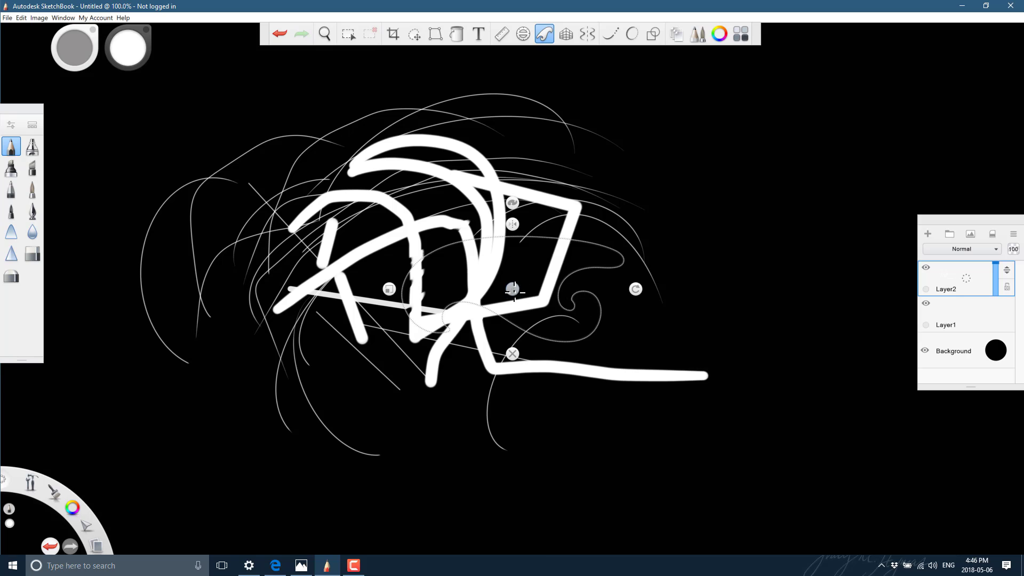
mouse_move(512, 289)
mouse_down()
mouse_move(640, 306)
mouse_move(702, 274)
mouse_move(656, 274)
mouse_move(723, 252)
mouse_up()
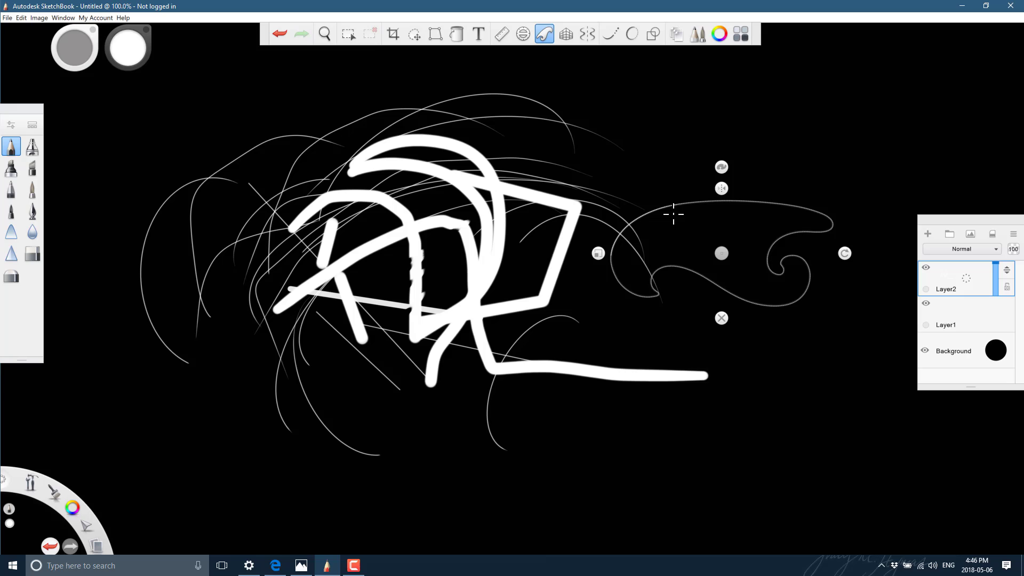
drag(667, 208, 726, 202)
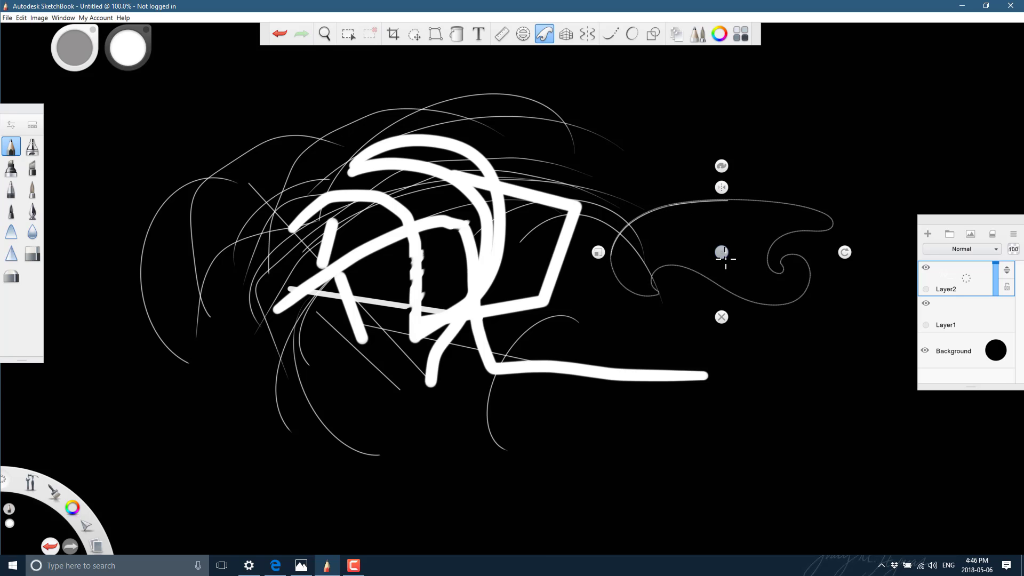
drag(721, 254, 728, 274)
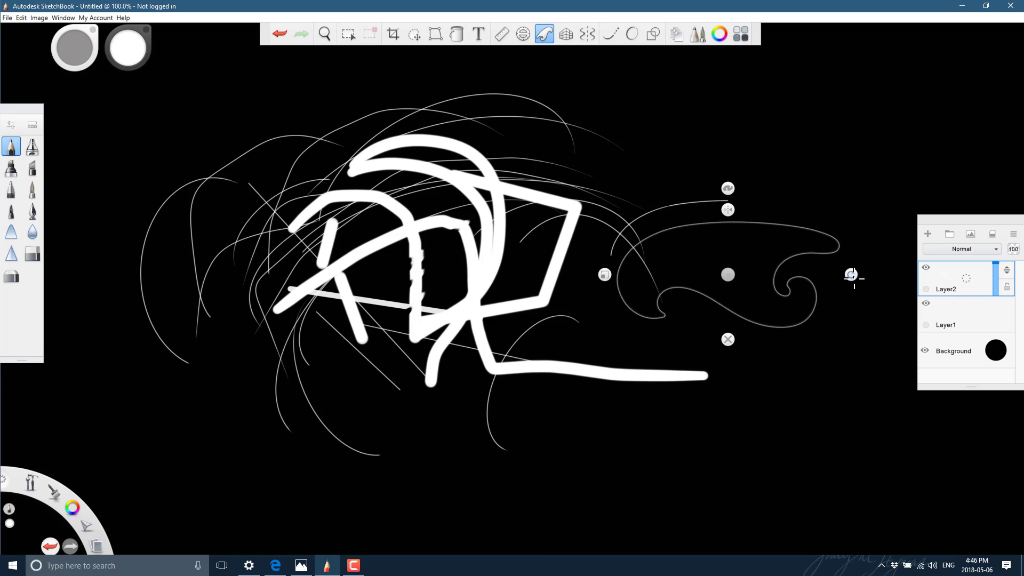
drag(851, 275, 769, 248)
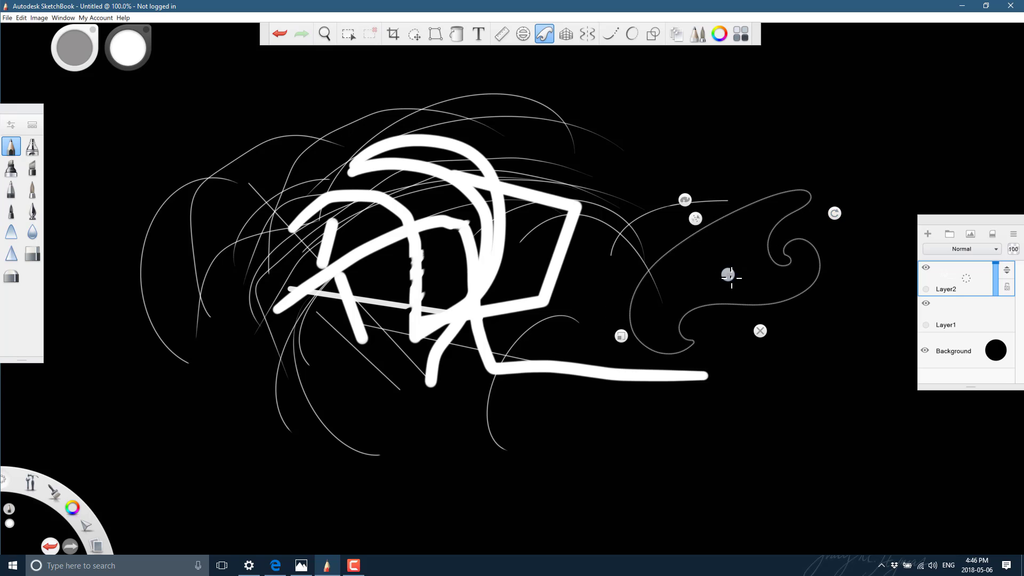
drag(731, 277, 723, 267)
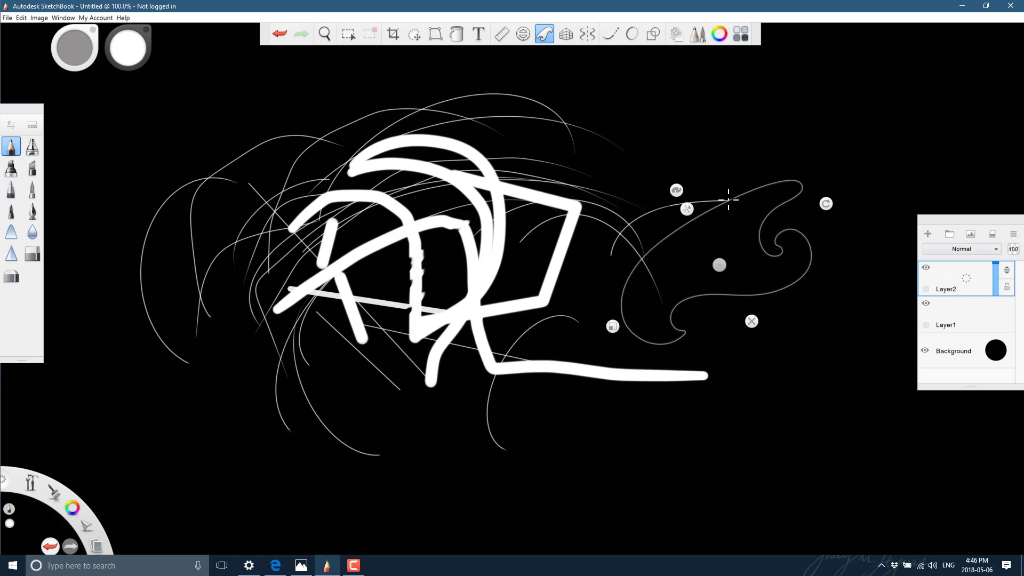
mouse_move(689, 273)
Swap the Ellipse guide for a Ruler and angle it diagonally at 48°.
click(522, 35)
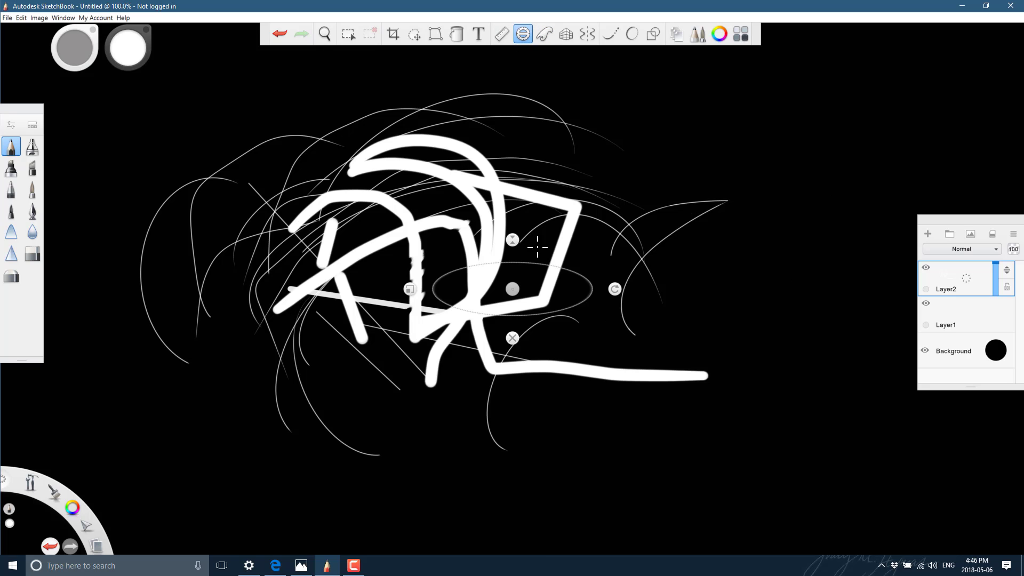
click(502, 33)
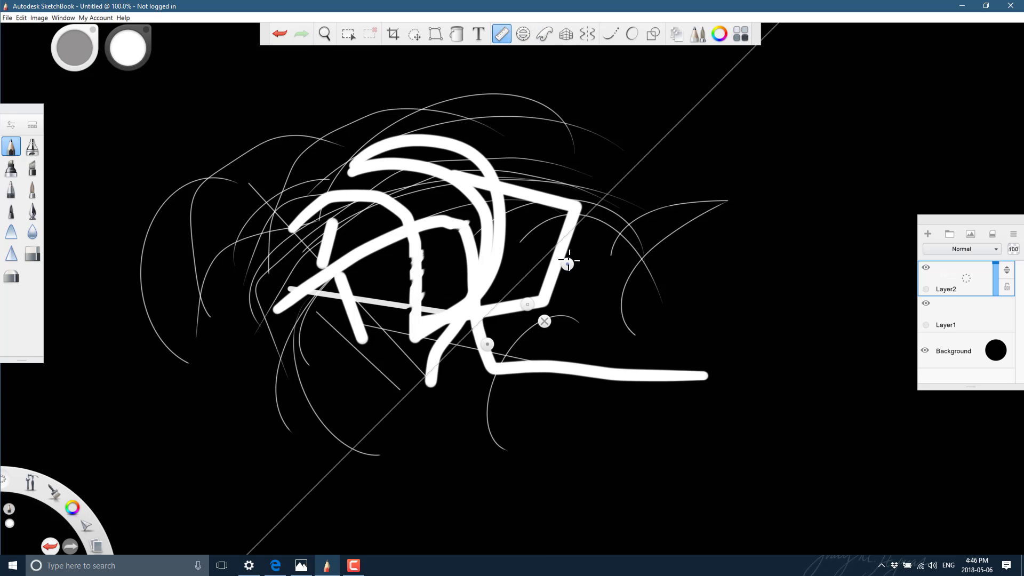
drag(568, 262, 660, 309)
drag(474, 352, 767, 188)
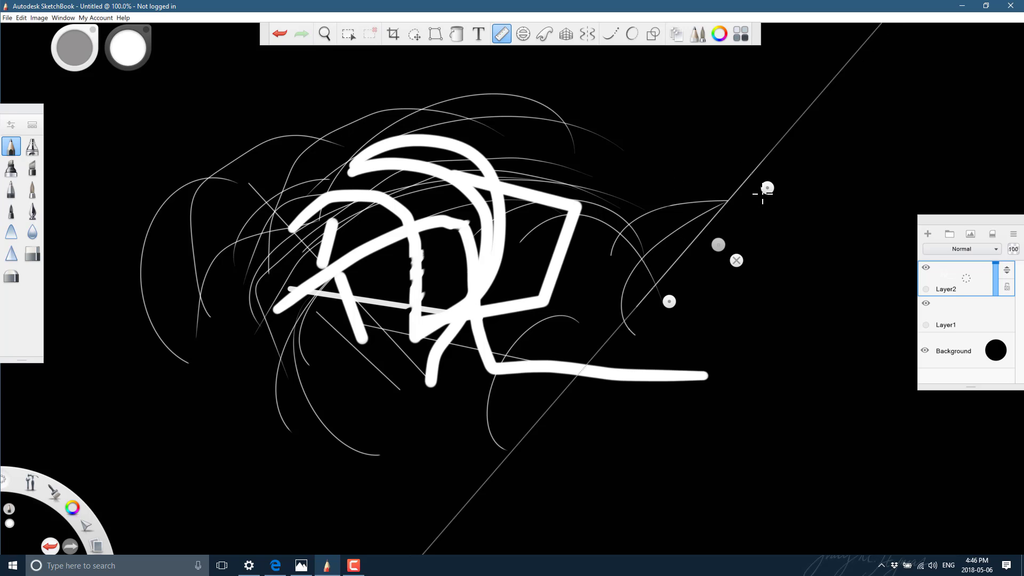
Try a tilted perspective guide, turn on vertical symmetry, and choose the next pencil brush.
click(566, 34)
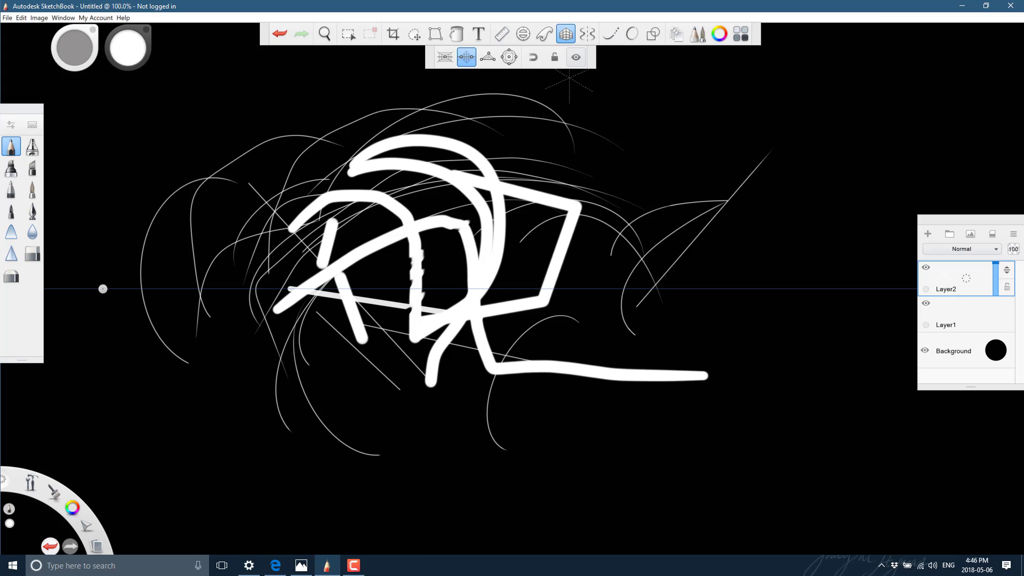
drag(103, 289, 130, 402)
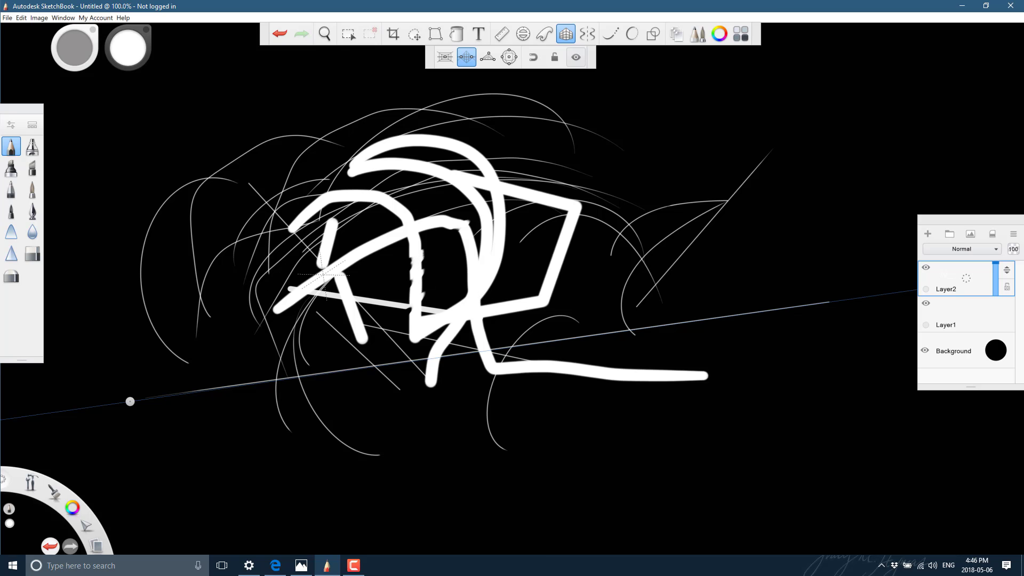
click(588, 34)
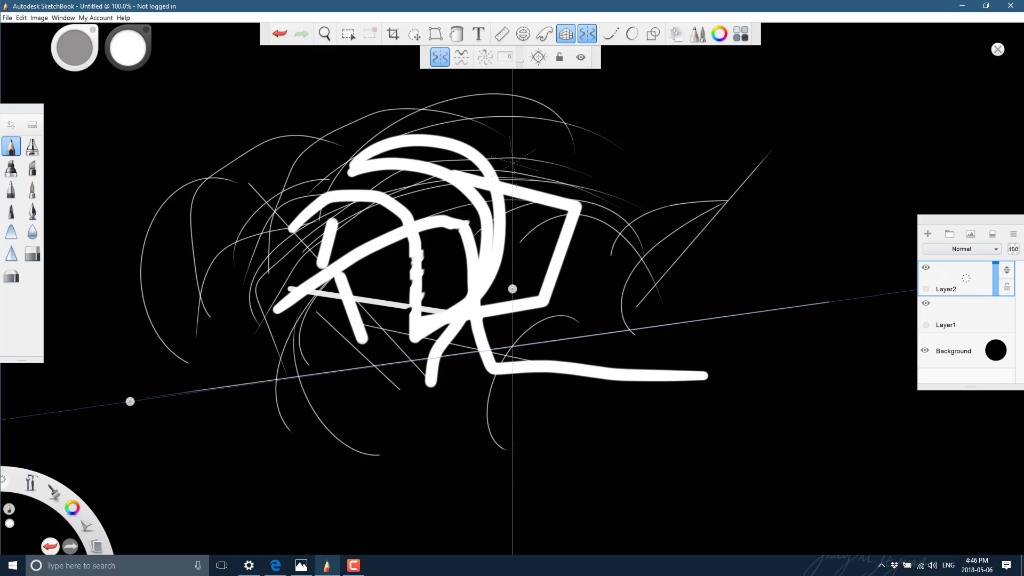
click(11, 168)
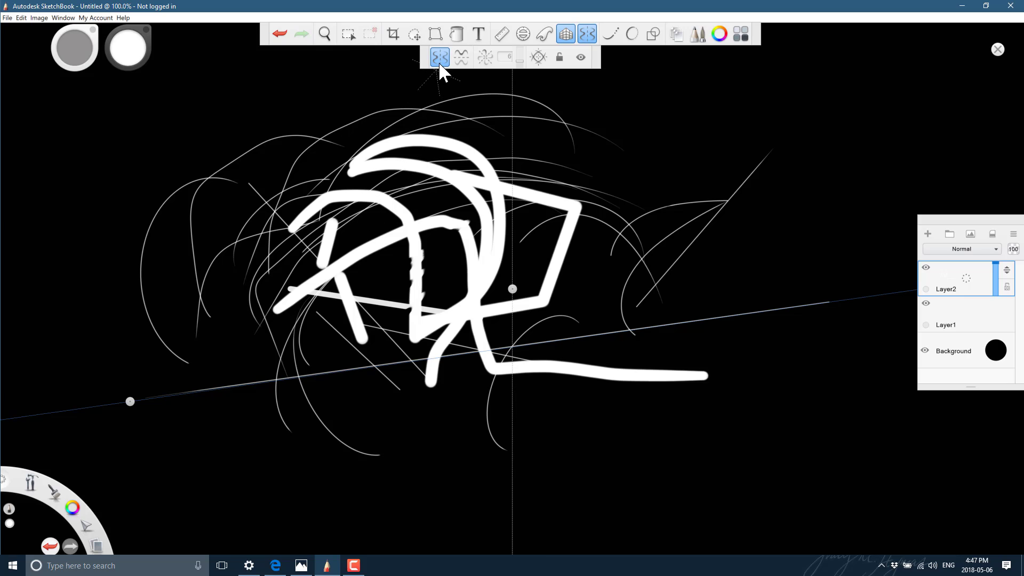
click(566, 34)
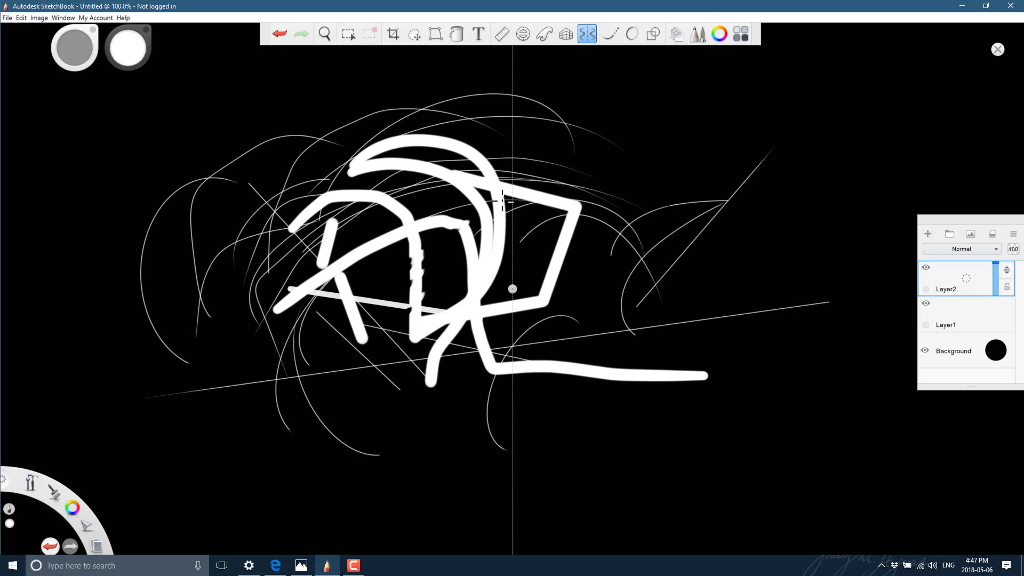
Draw mirrored grey outline arcs, setting brush opacity to about 99% and adjusting size.
mouse_move(381, 262)
mouse_down()
mouse_move(378, 154)
mouse_move(344, 242)
mouse_up()
drag(344, 208, 220, 229)
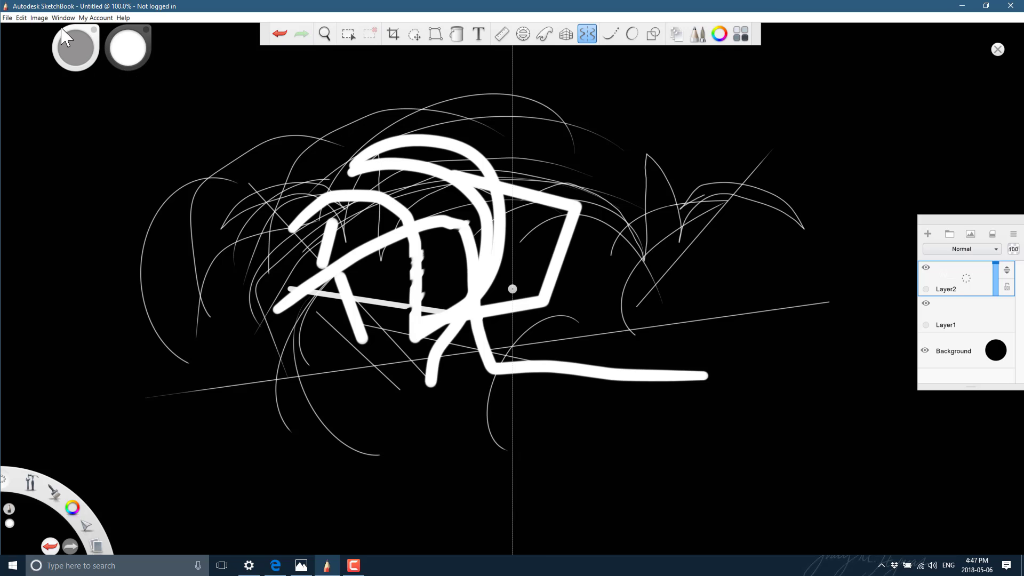
mouse_move(91, 53)
mouse_down()
mouse_move(87, 33)
mouse_move(73, 46)
mouse_move(118, 53)
mouse_up()
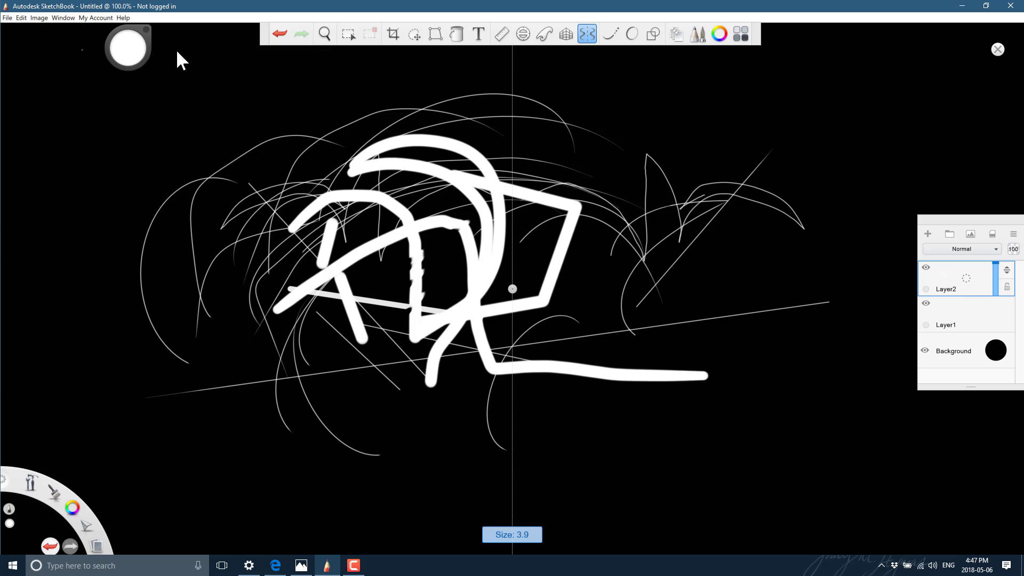
mouse_move(445, 73)
mouse_down()
mouse_move(499, 101)
mouse_move(148, 235)
mouse_move(59, 414)
mouse_move(348, 532)
mouse_move(403, 355)
mouse_move(285, 210)
mouse_up()
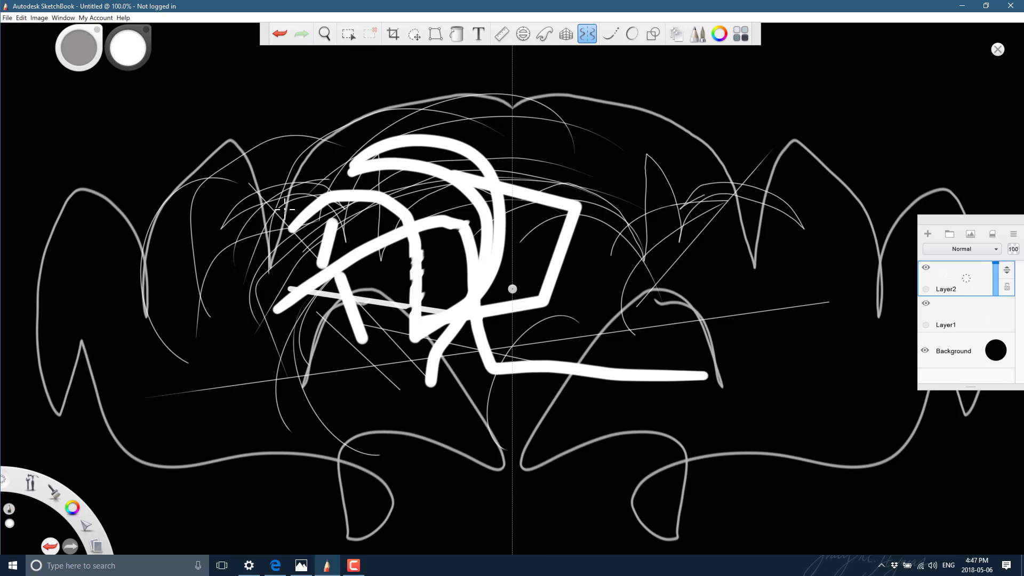
Choose Copic YG07 Acid Green and draw mirrored grass-like hatching strokes.
click(741, 32)
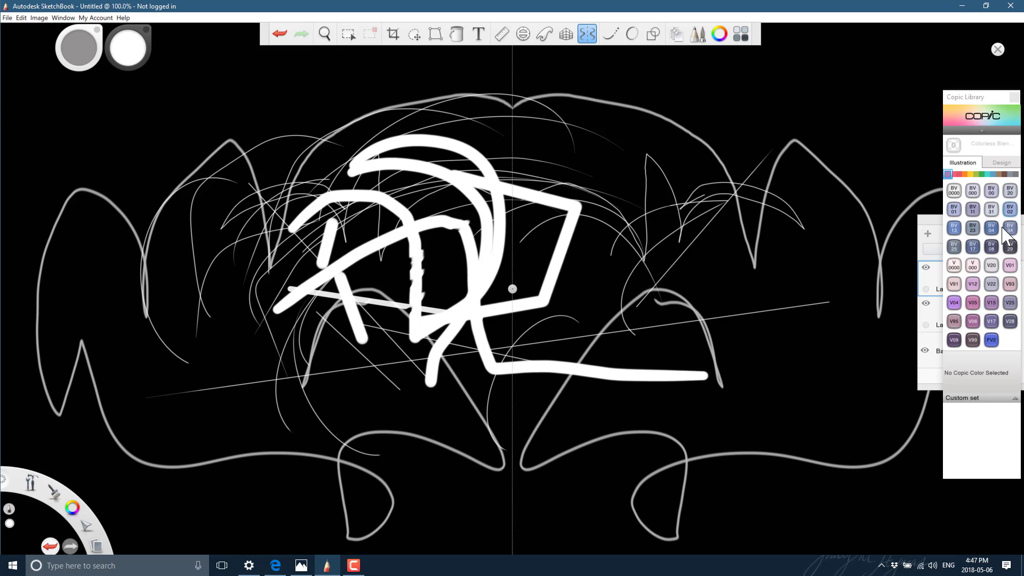
click(977, 175)
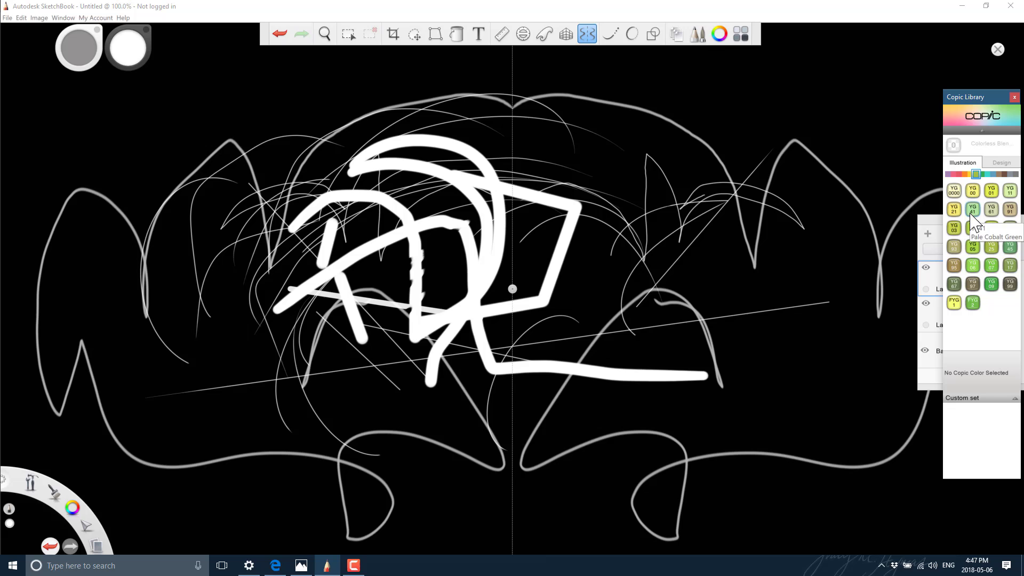
click(992, 266)
drag(609, 203, 700, 290)
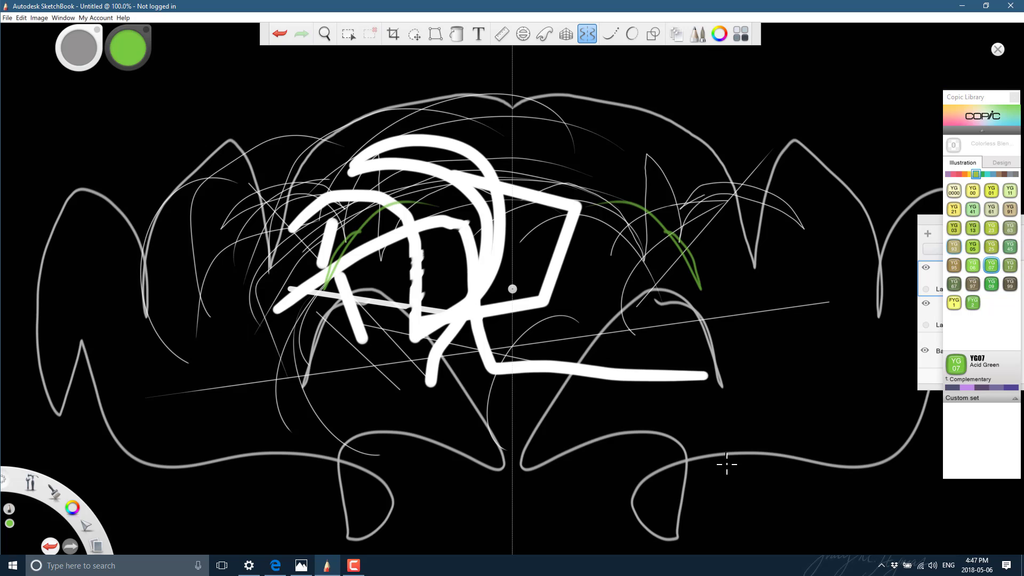
mouse_move(426, 208)
mouse_down()
mouse_move(250, 288)
mouse_move(256, 317)
mouse_up()
mouse_move(440, 232)
mouse_down()
mouse_move(285, 315)
mouse_move(261, 293)
mouse_up()
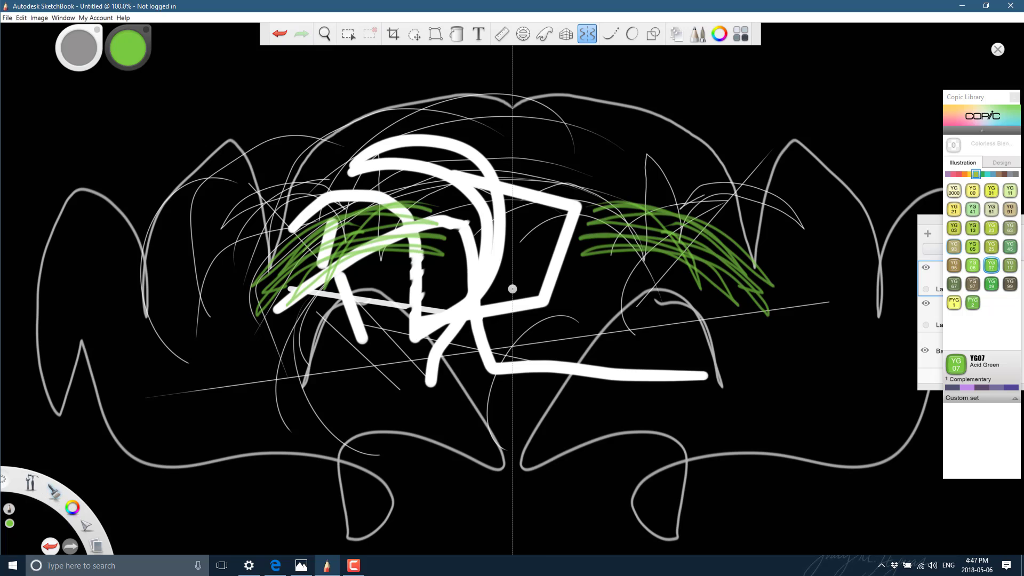
Switch to the Paintbrush and paint thick mirrored green arcs, including two long downward ones.
click(53, 492)
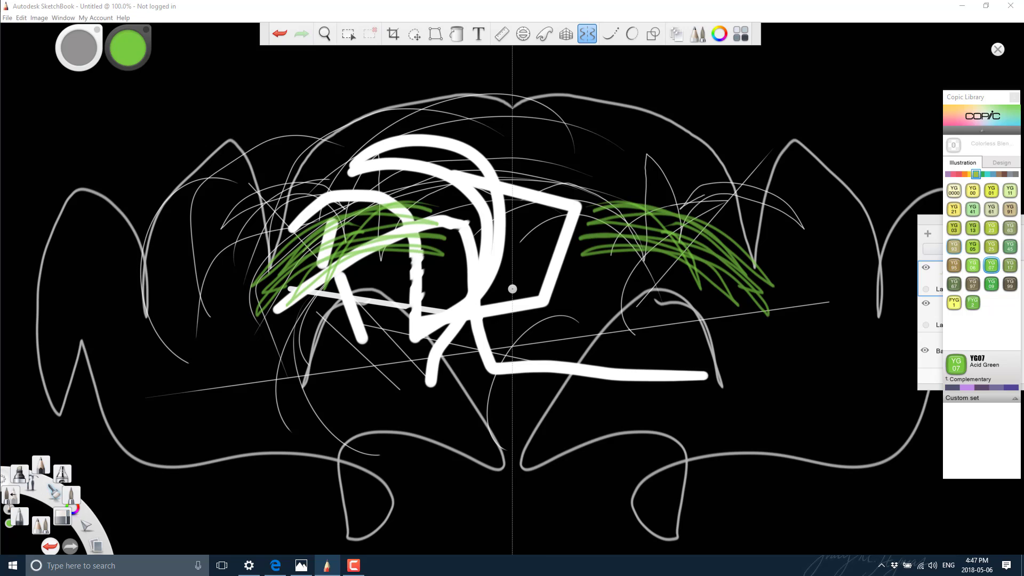
click(70, 501)
mouse_move(419, 305)
mouse_down()
mouse_move(411, 271)
mouse_move(293, 262)
mouse_move(185, 370)
mouse_up()
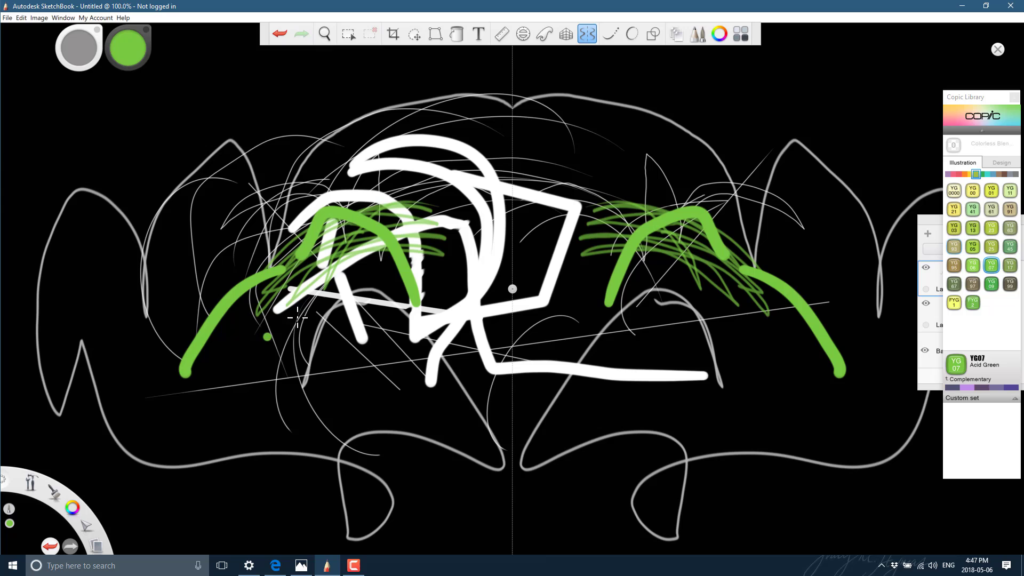
drag(379, 216, 399, 213)
drag(166, 264, 248, 224)
drag(315, 416, 368, 280)
drag(257, 373, 388, 244)
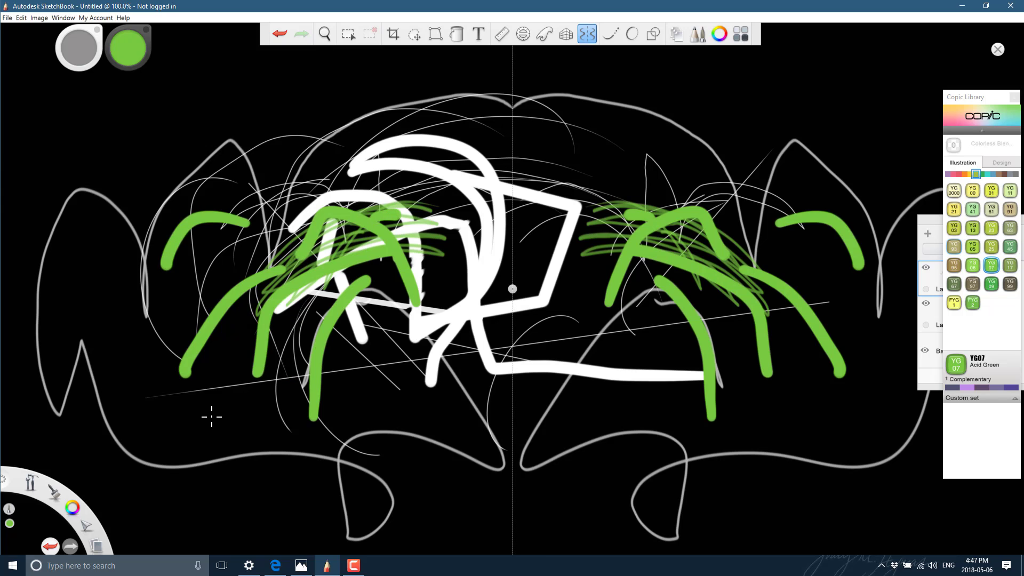
Browse the lagoon's file actions, selection and layer tools, and zoom and guide tools.
click(97, 545)
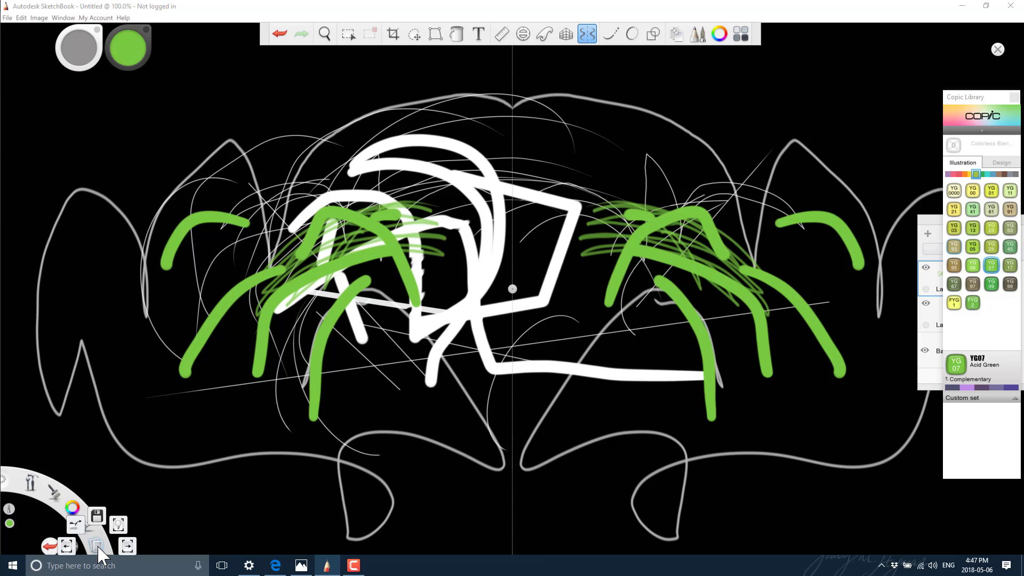
click(78, 530)
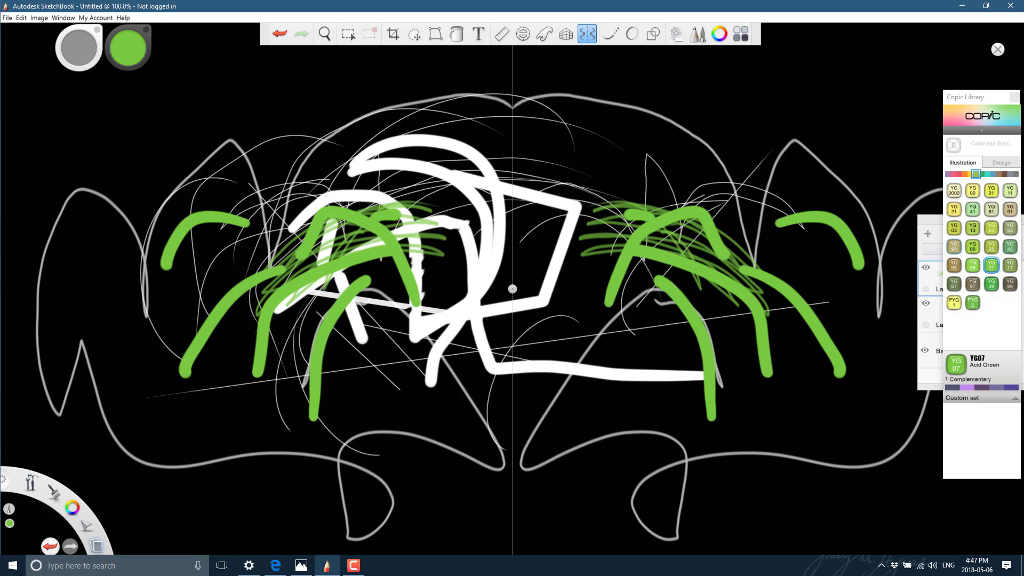
click(88, 528)
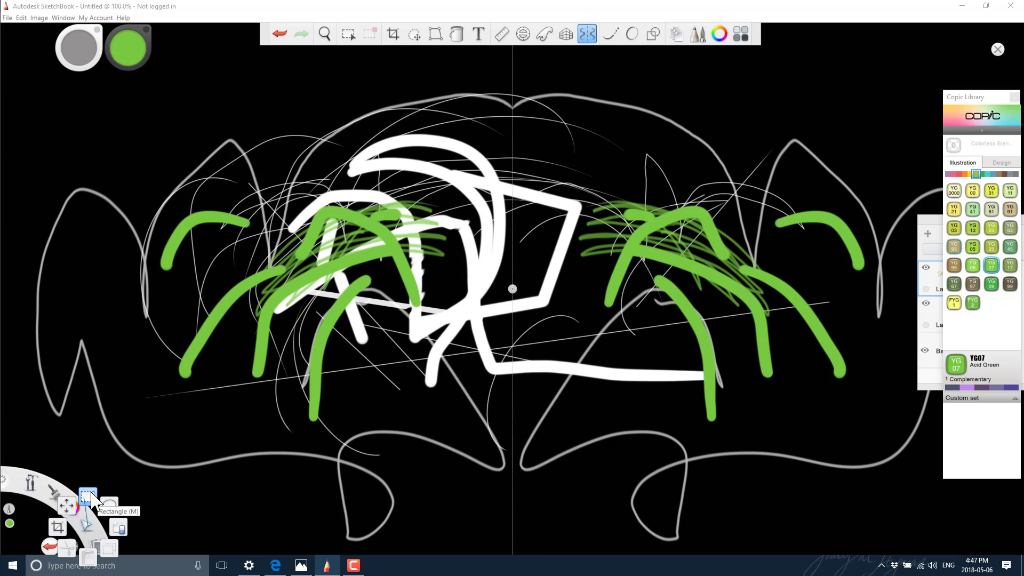
click(32, 487)
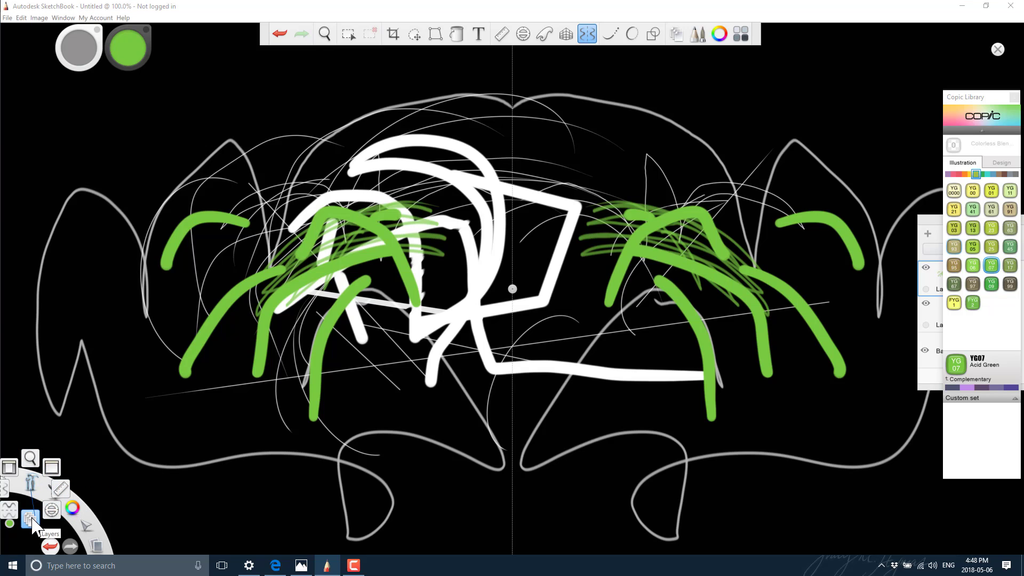
Zoom into the drawing's middle and paint two short green dashes beside the centre line.
scroll(580, 310, up, 5)
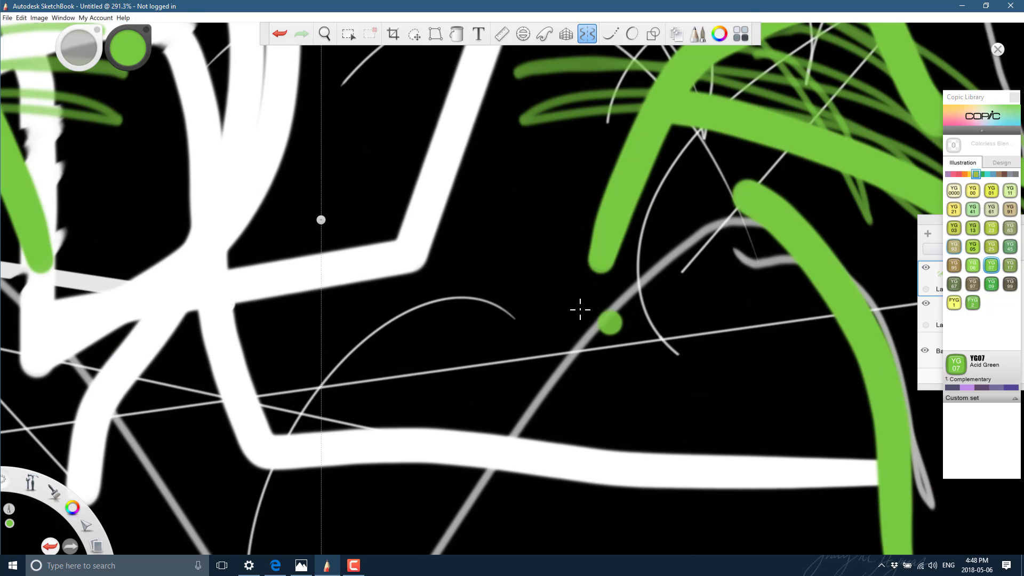
scroll(580, 309, down, 15)
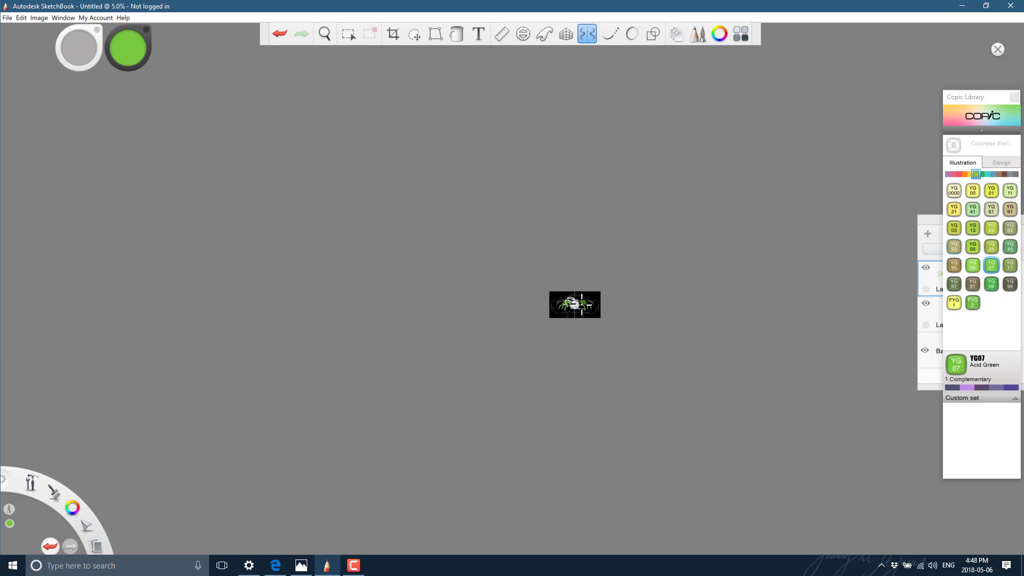
scroll(581, 304, up, 20)
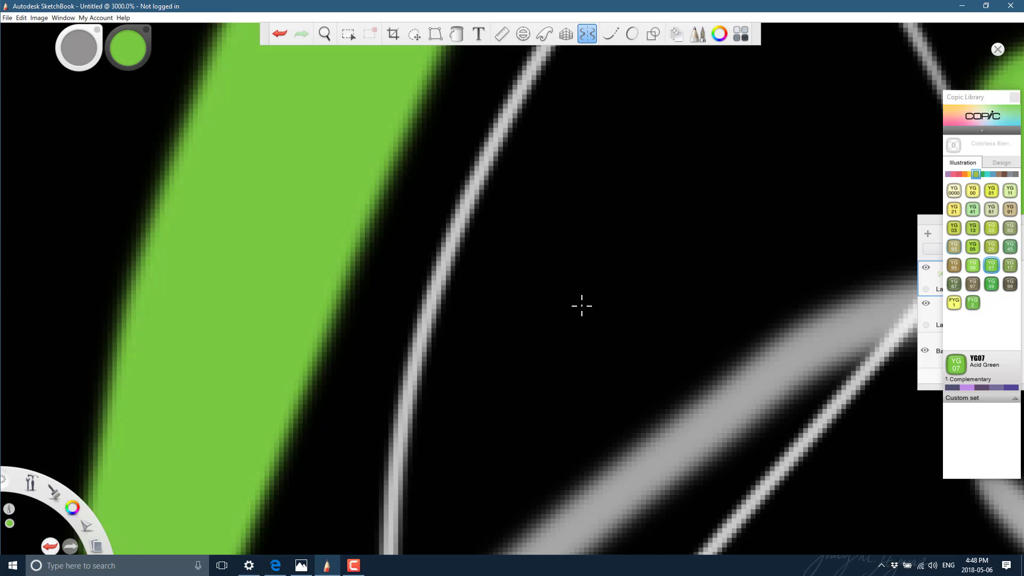
scroll(580, 301, down, 15)
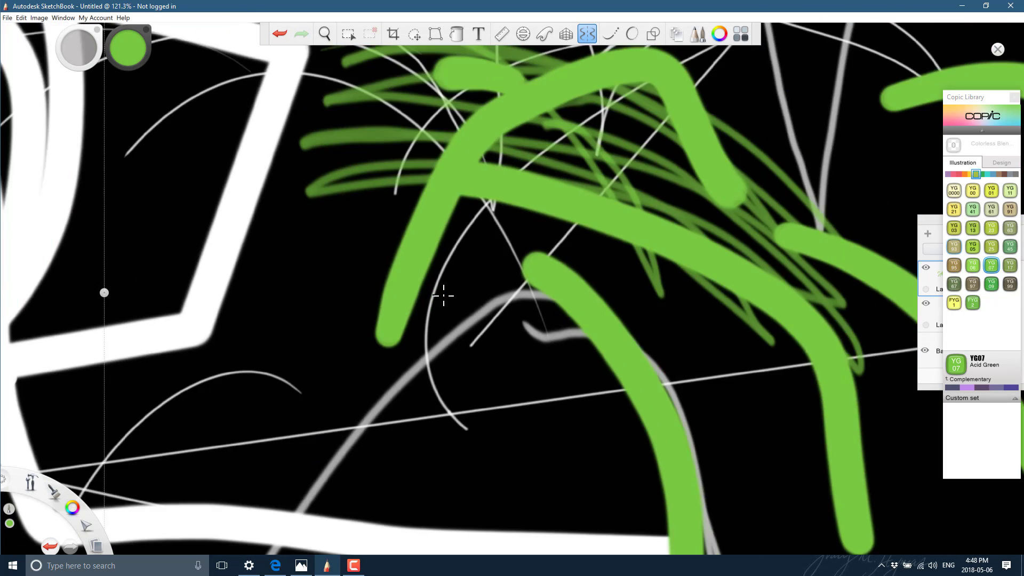
scroll(443, 296, down, 10)
scroll(405, 319, up, 12)
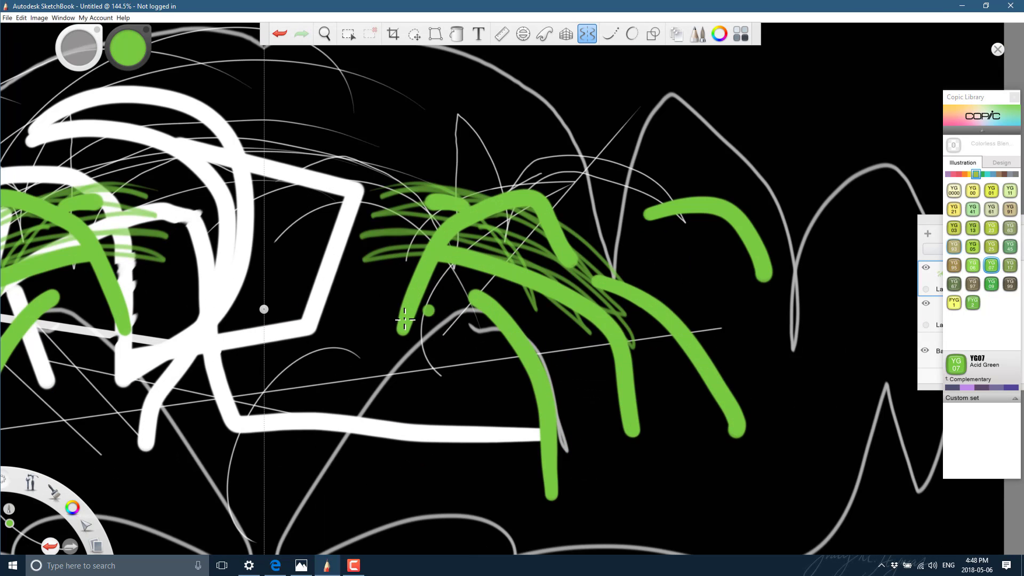
drag(386, 321, 333, 332)
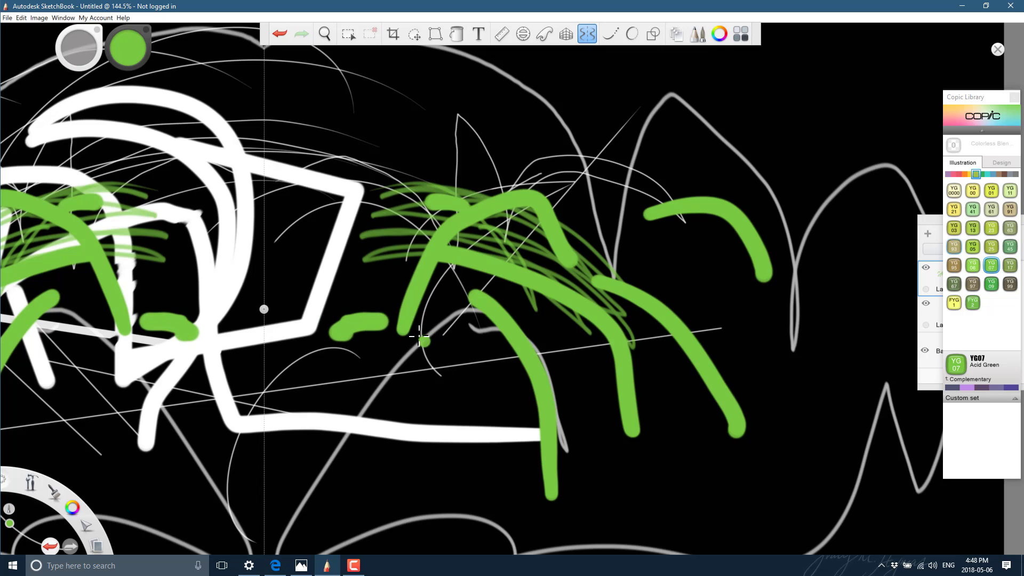
drag(403, 242, 504, 299)
Zoom in and out repeatedly to inspect the new green dashes.
scroll(597, 304, down, 4)
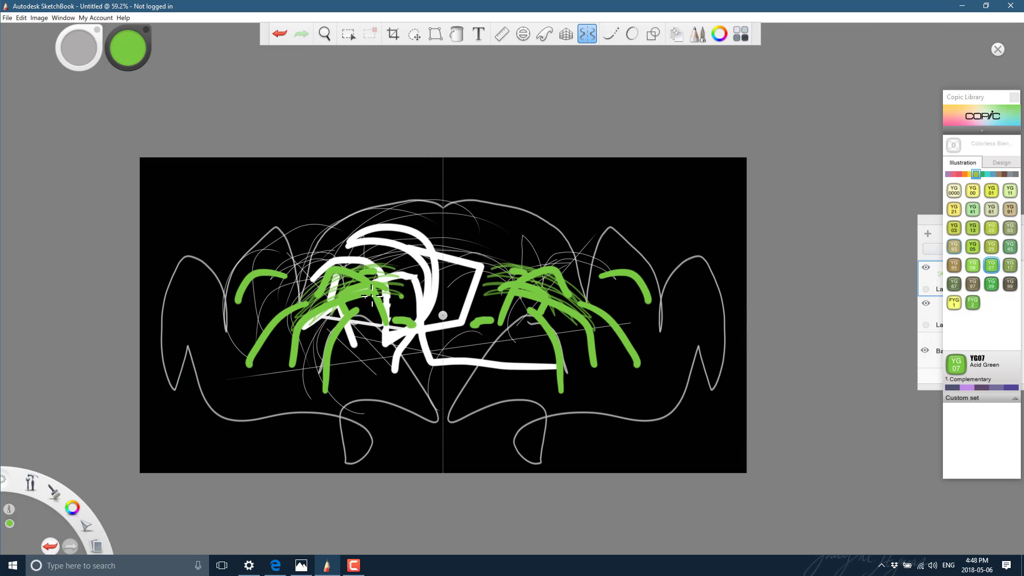
scroll(283, 289, up, 8)
scroll(283, 289, down, 6)
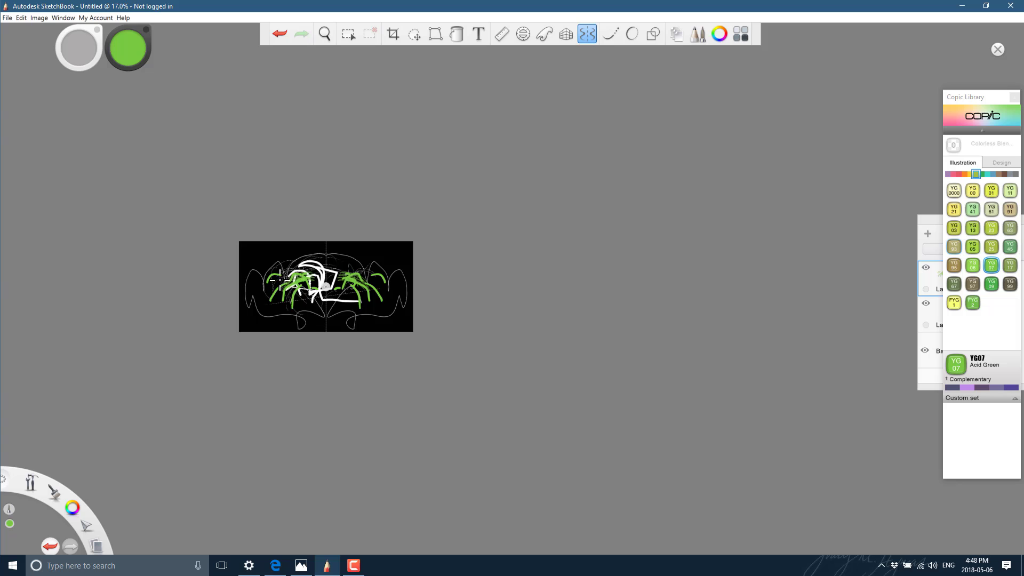
scroll(228, 263, up, 4)
scroll(288, 242, up, 1)
scroll(288, 243, down, 5)
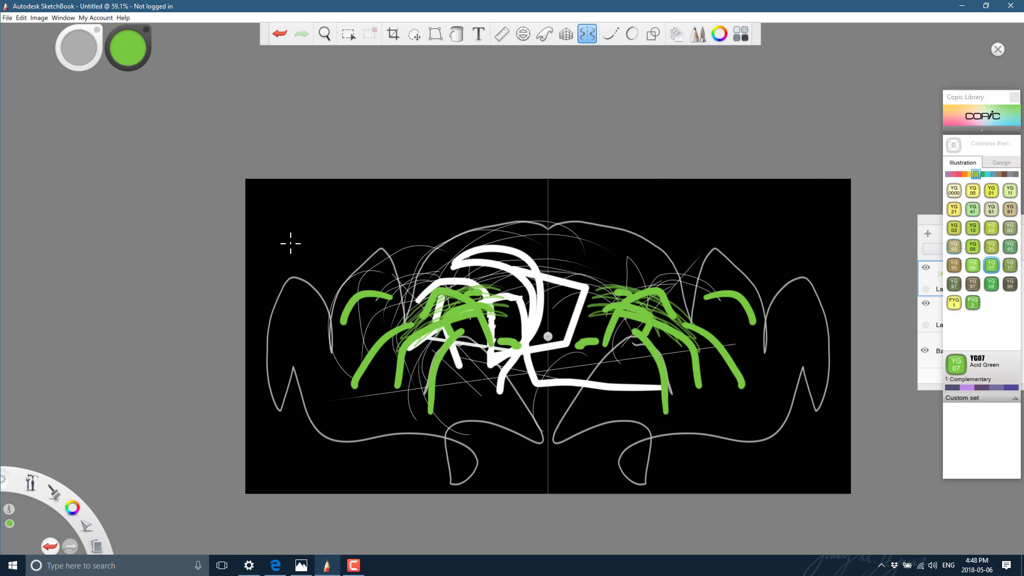
scroll(478, 268, up, 3)
scroll(477, 268, up, 3)
scroll(437, 276, down, 5)
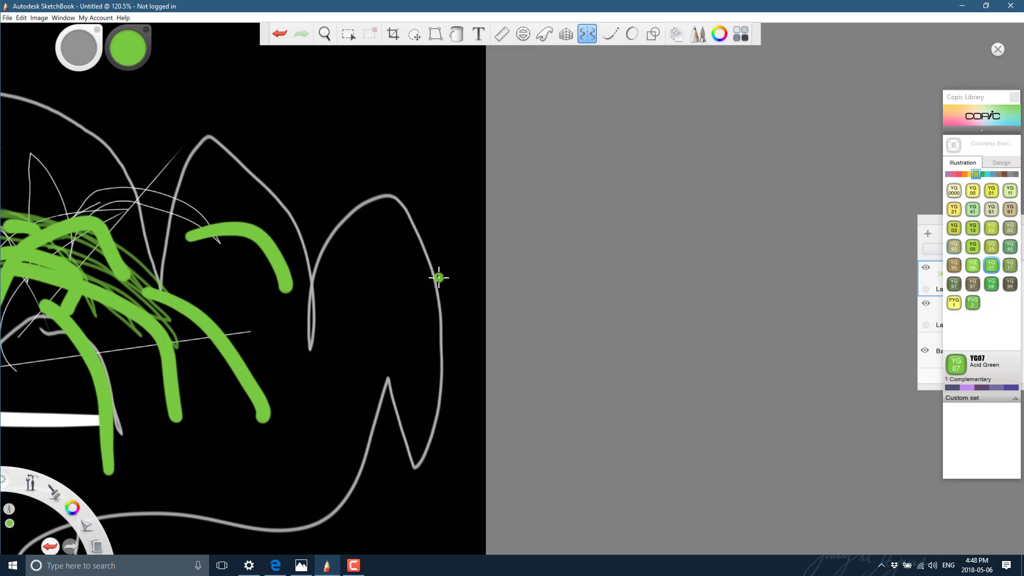
scroll(267, 302, up, 2)
scroll(267, 301, up, 3)
scroll(250, 298, down, 1)
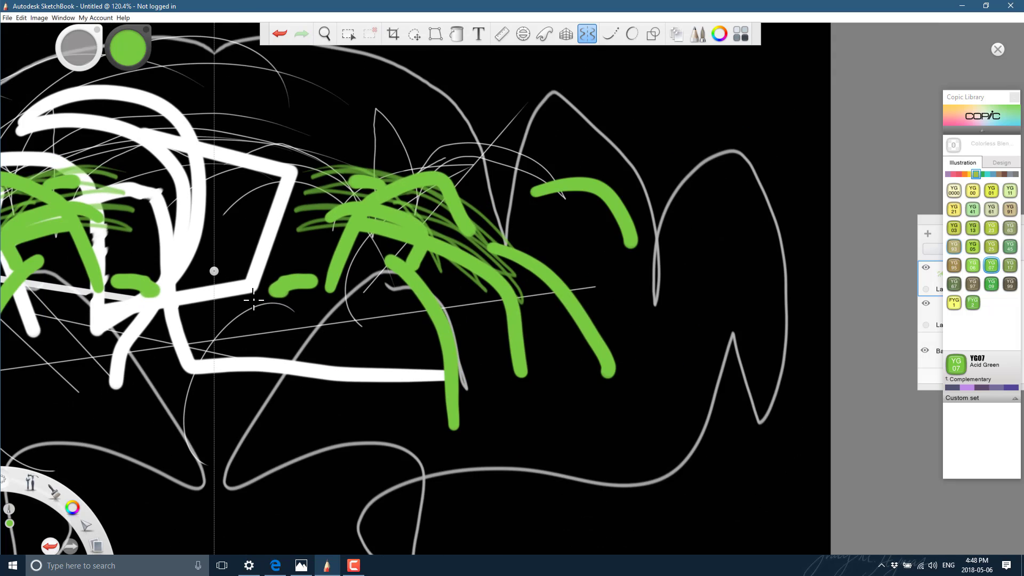
scroll(231, 297, up, 1)
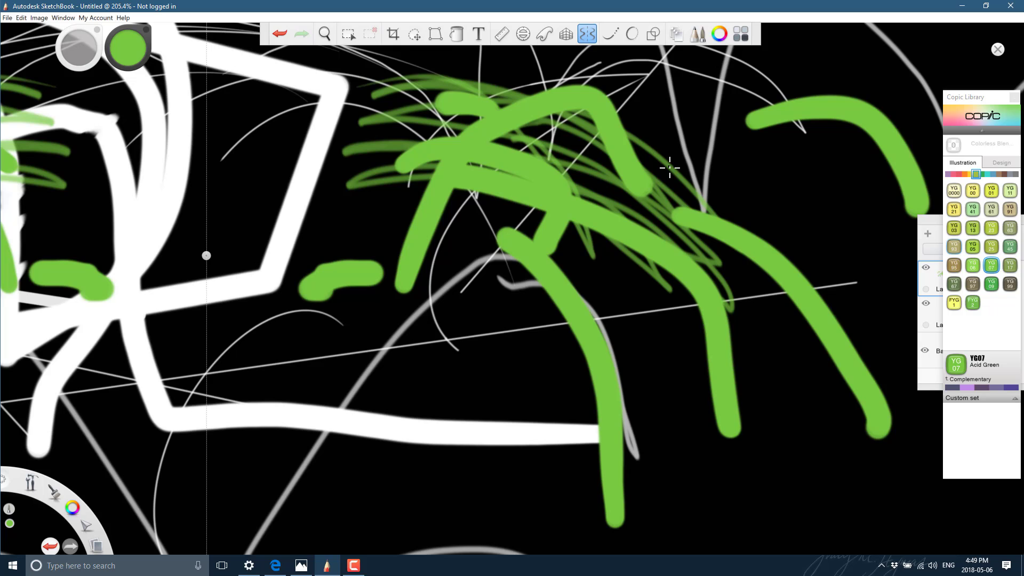
Transform the layer: shift it, rotate it slightly clockwise, and skew its lower-left corner.
click(436, 34)
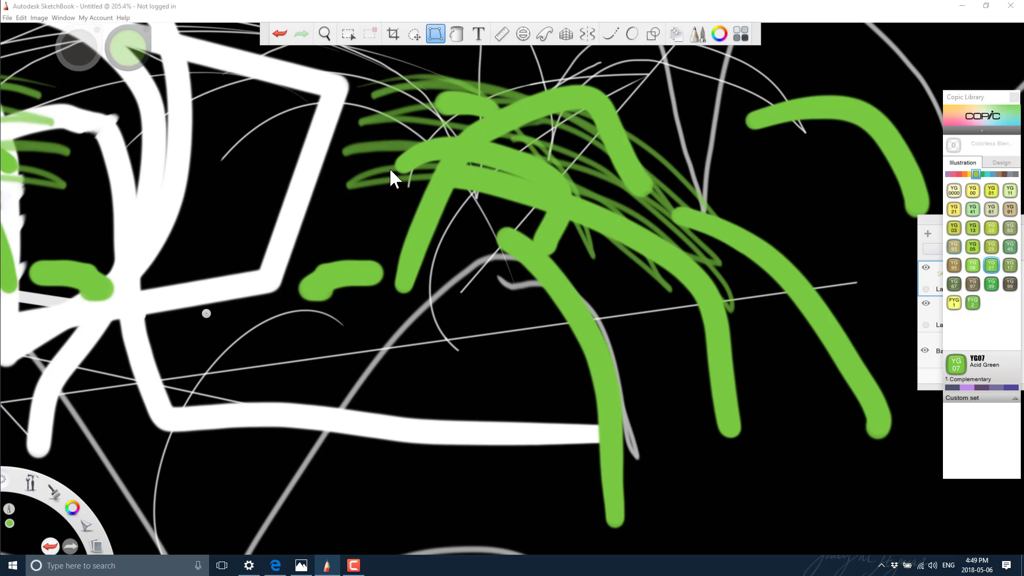
drag(617, 384, 513, 325)
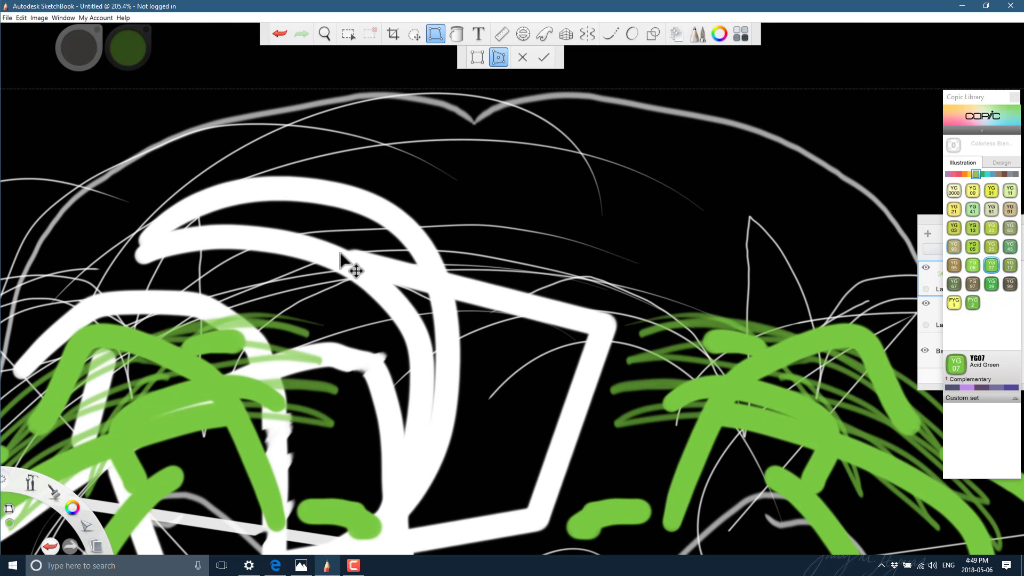
scroll(416, 233, down, 5)
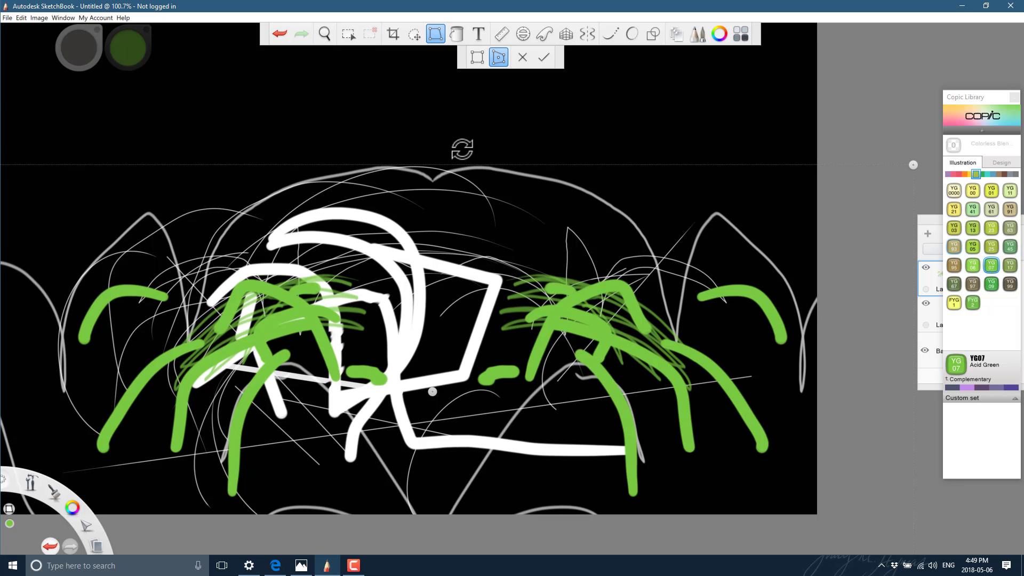
scroll(472, 219, down, 4)
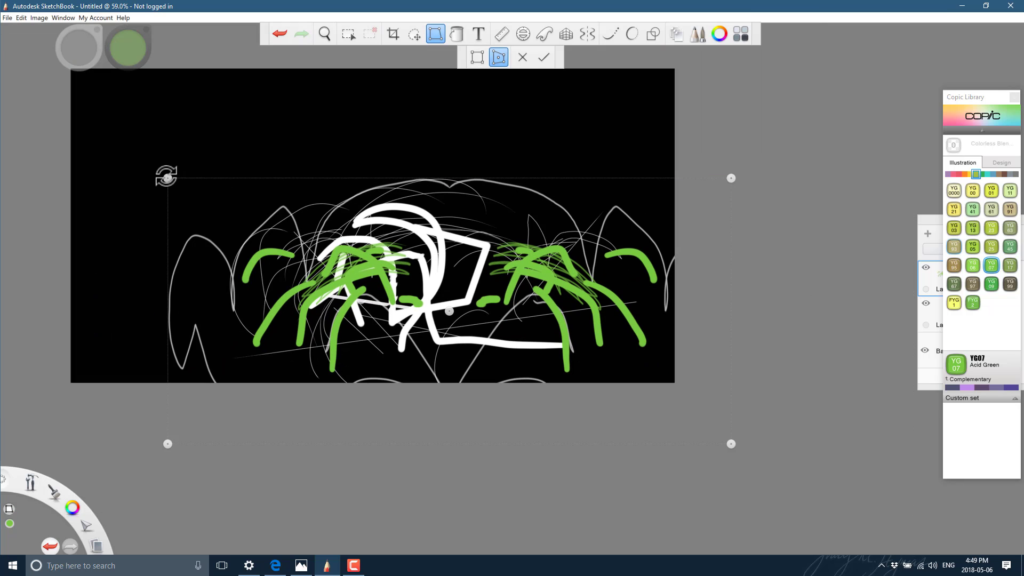
drag(180, 243, 156, 136)
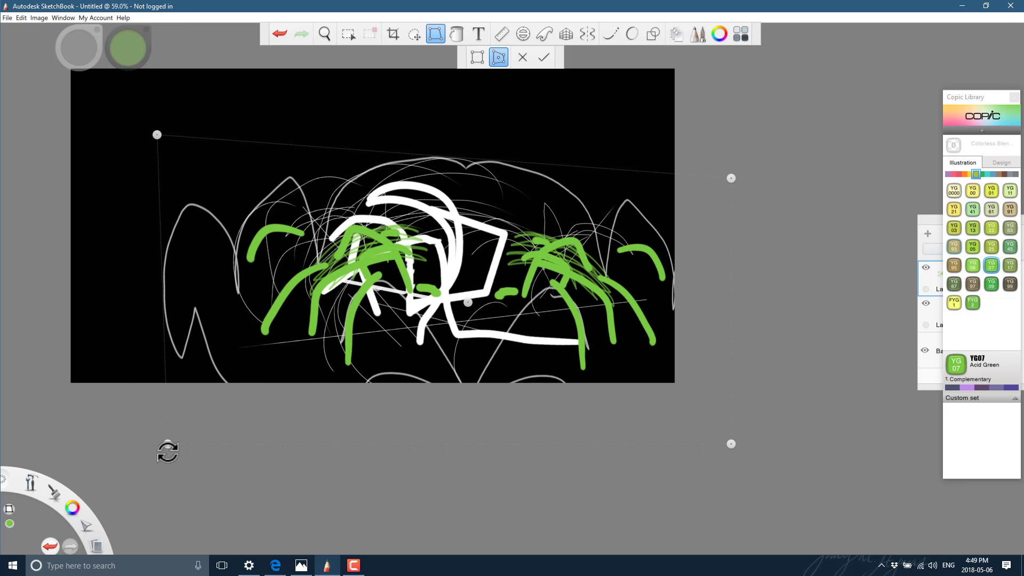
click(124, 293)
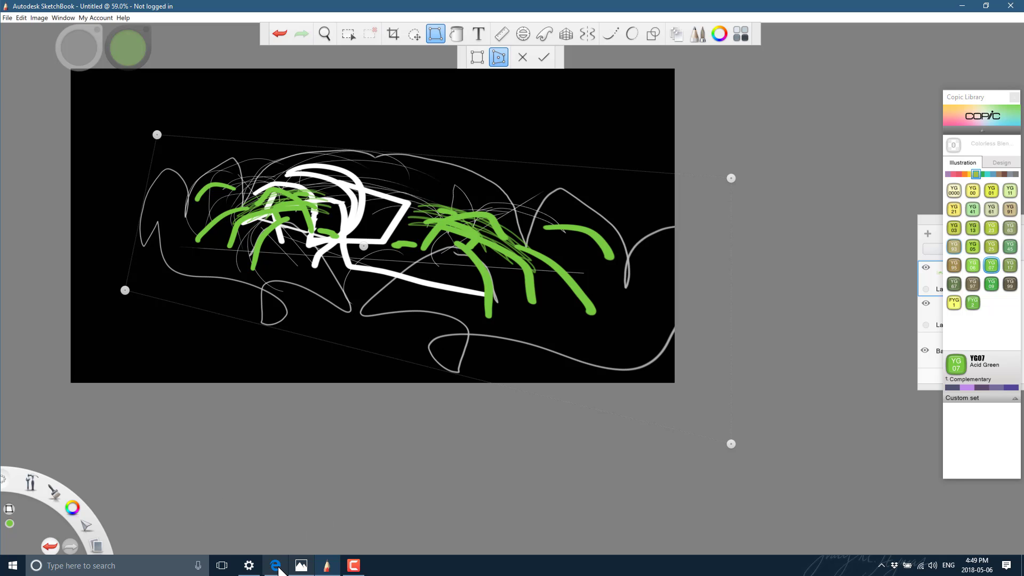
click(275, 565)
scroll(377, 315, down, 6)
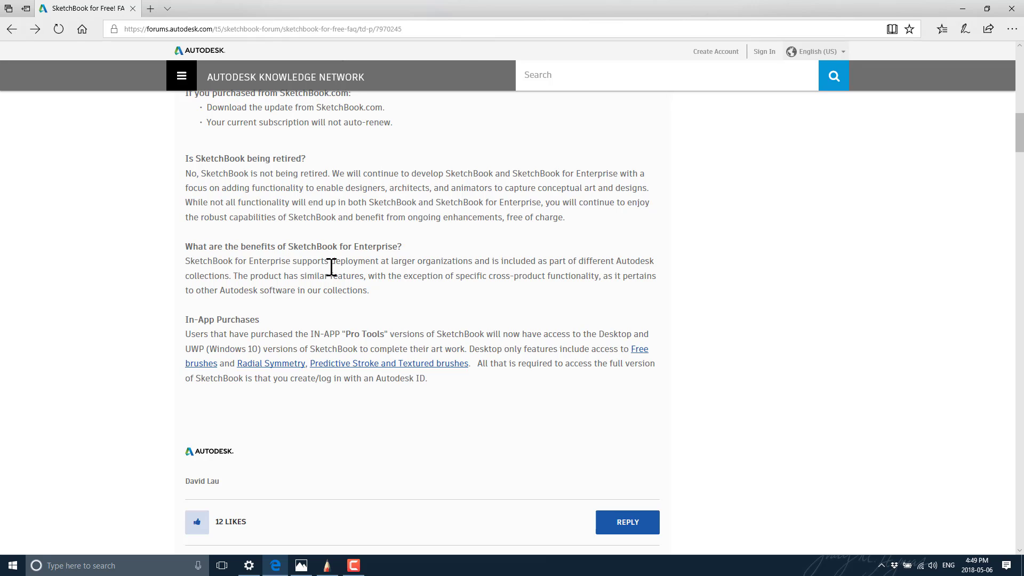
drag(334, 263, 336, 293)
click(498, 282)
drag(443, 276, 611, 292)
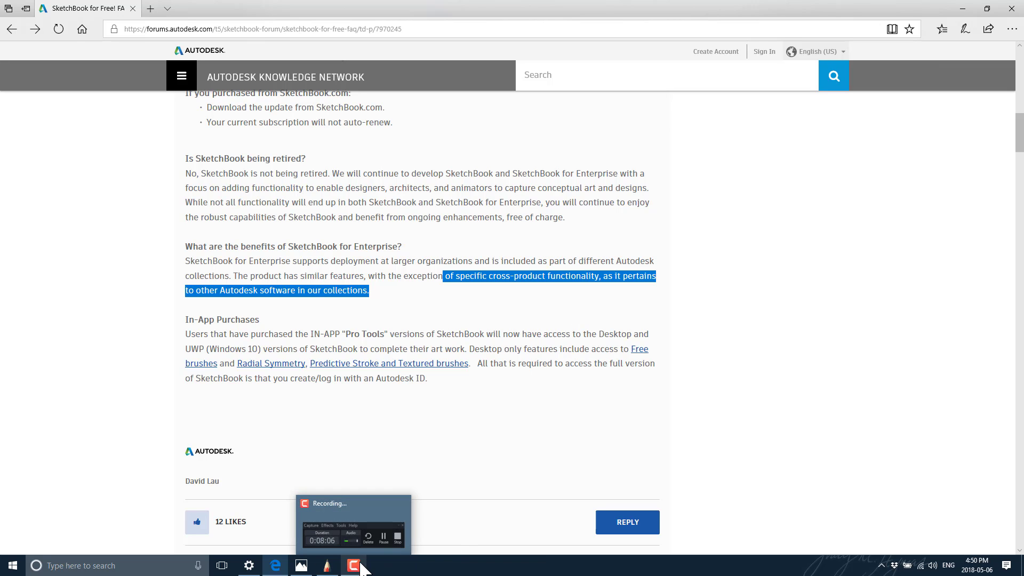
Open Save As, review the available file formats keeping TIFF, then cancel without saving.
click(327, 566)
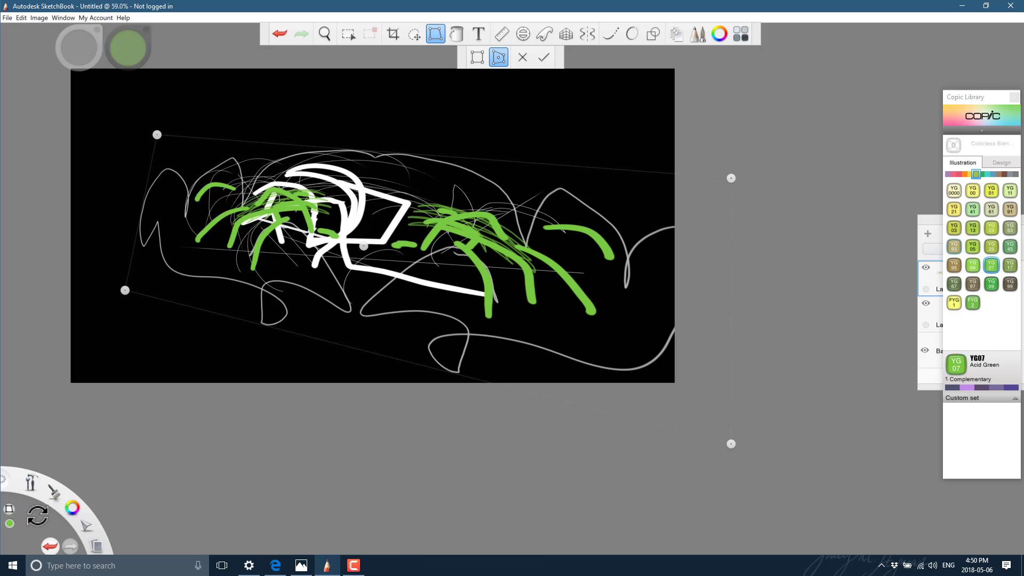
click(97, 545)
click(96, 512)
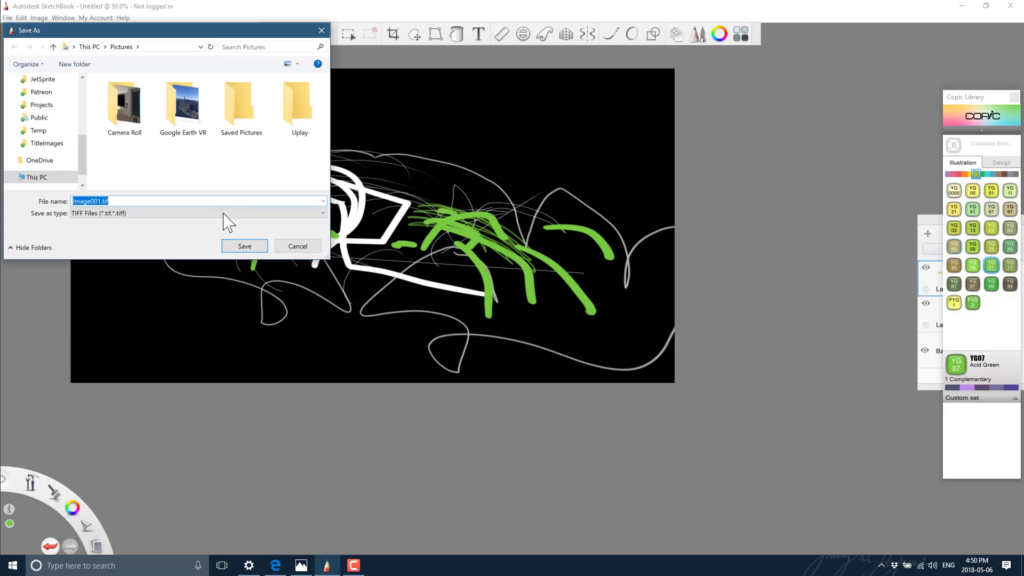
click(225, 214)
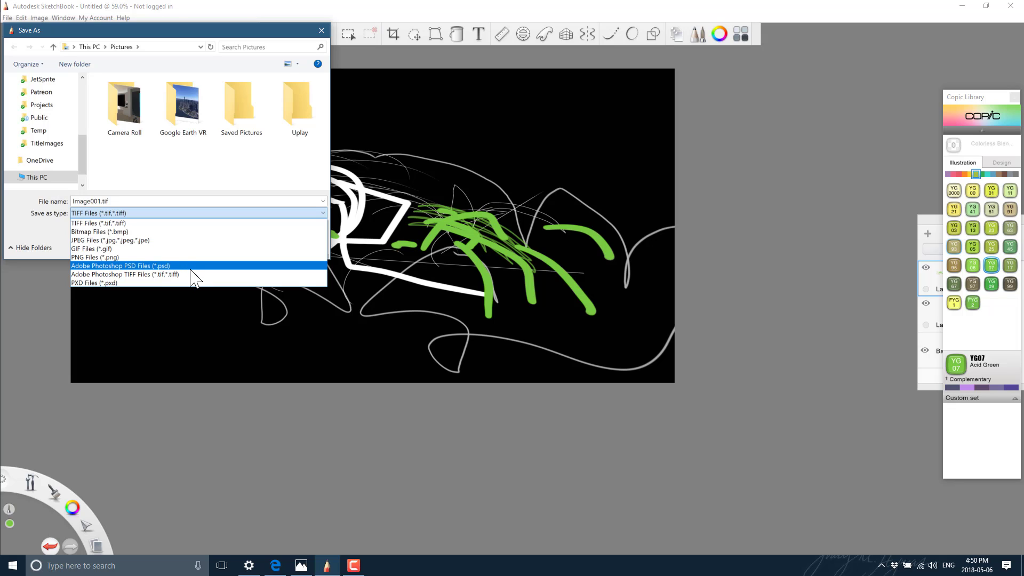
click(304, 457)
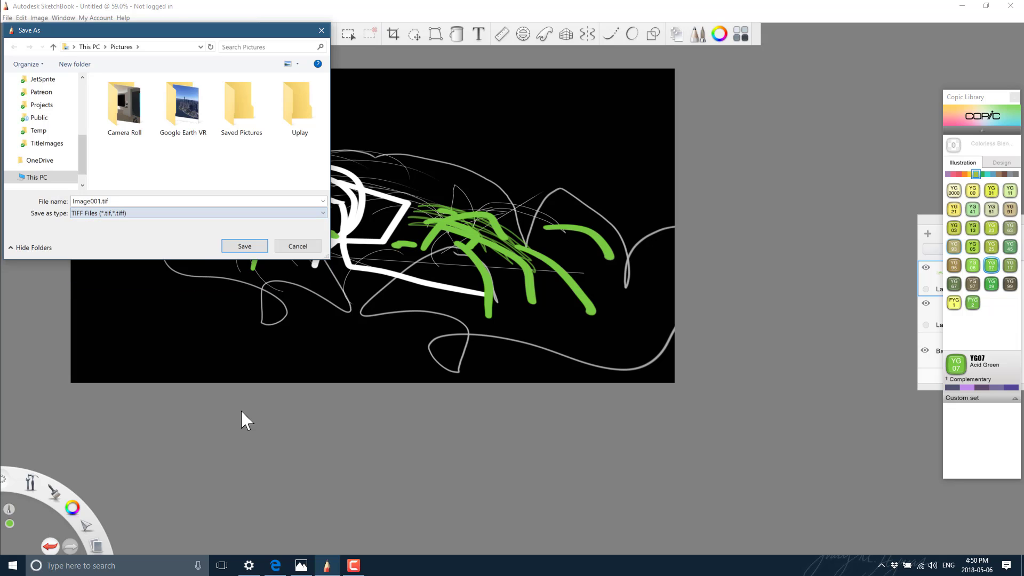
click(297, 246)
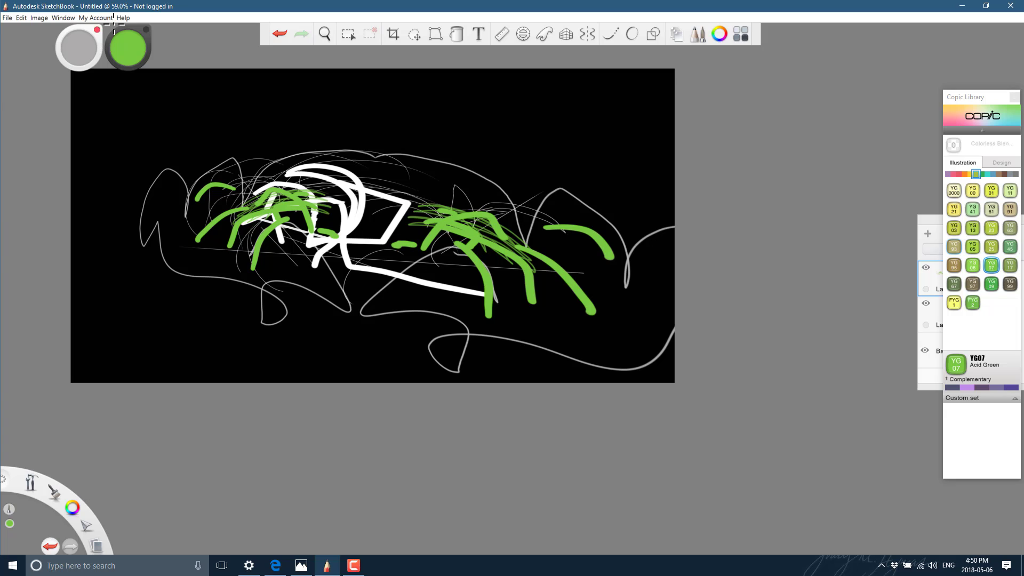
Show the Brush Palette, Brush Library, Color Editor and SketchBook Extras panels from Window.
click(64, 18)
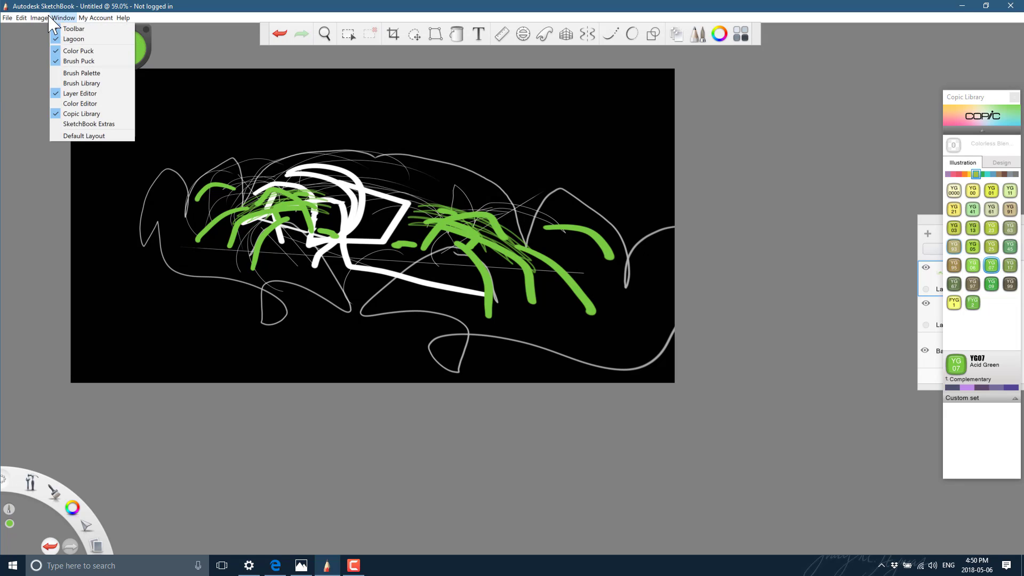
click(81, 73)
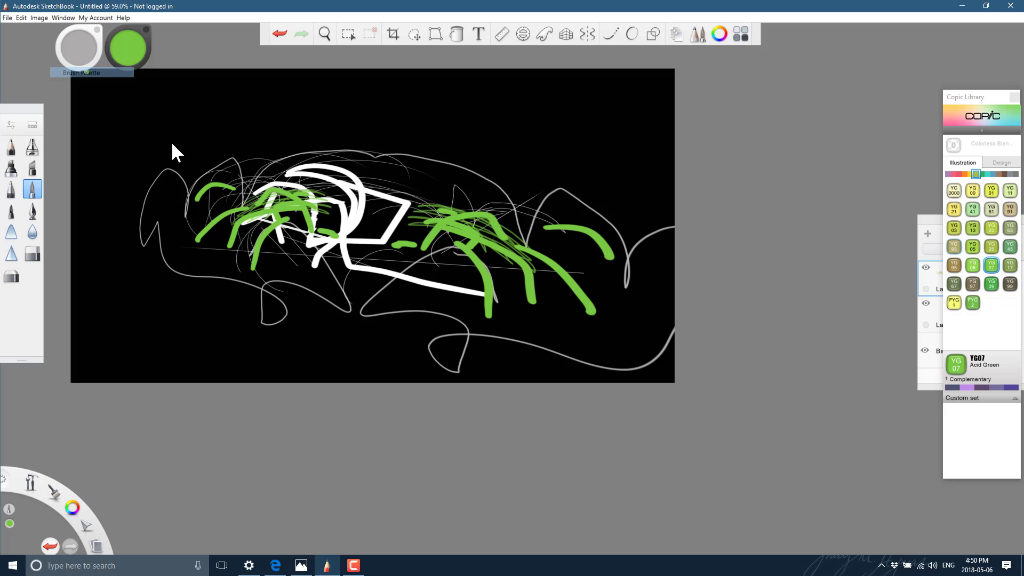
click(63, 18)
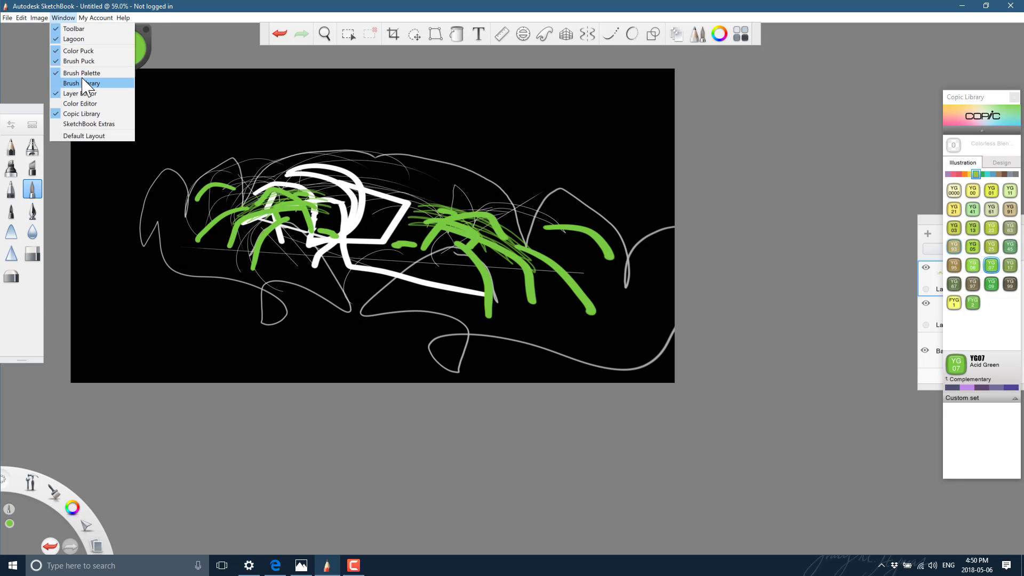
click(83, 77)
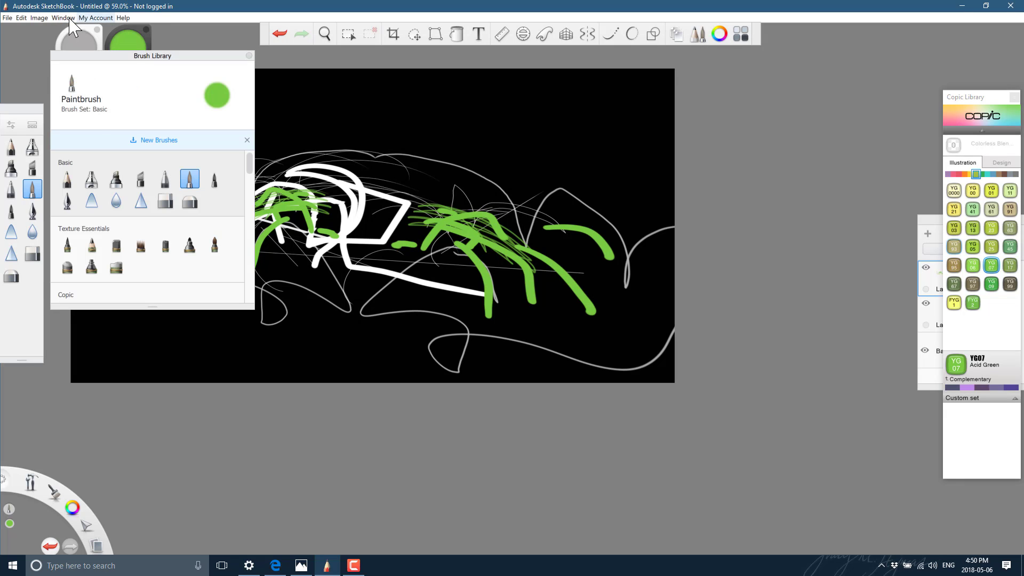
click(63, 18)
click(90, 103)
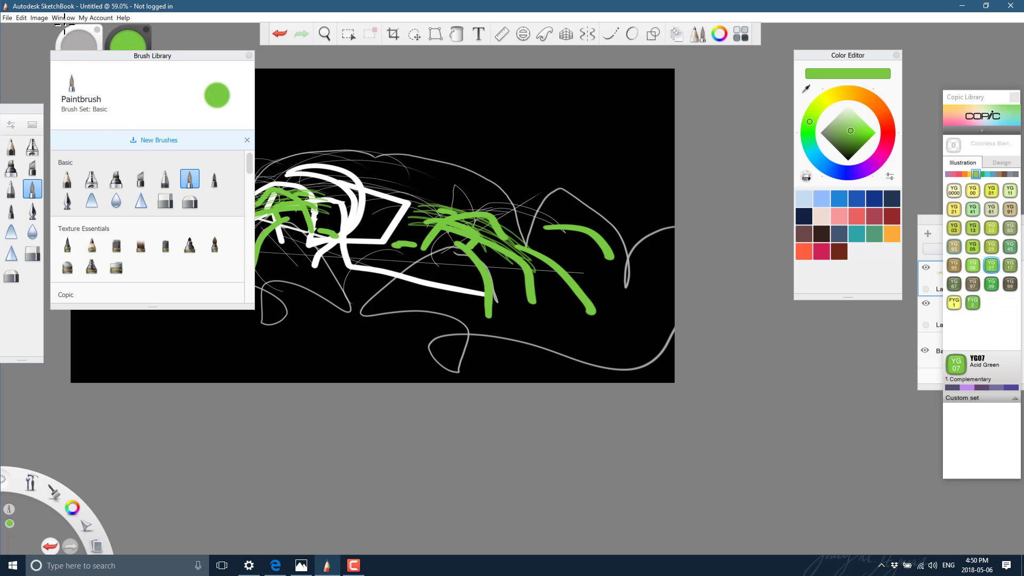
click(63, 17)
click(88, 124)
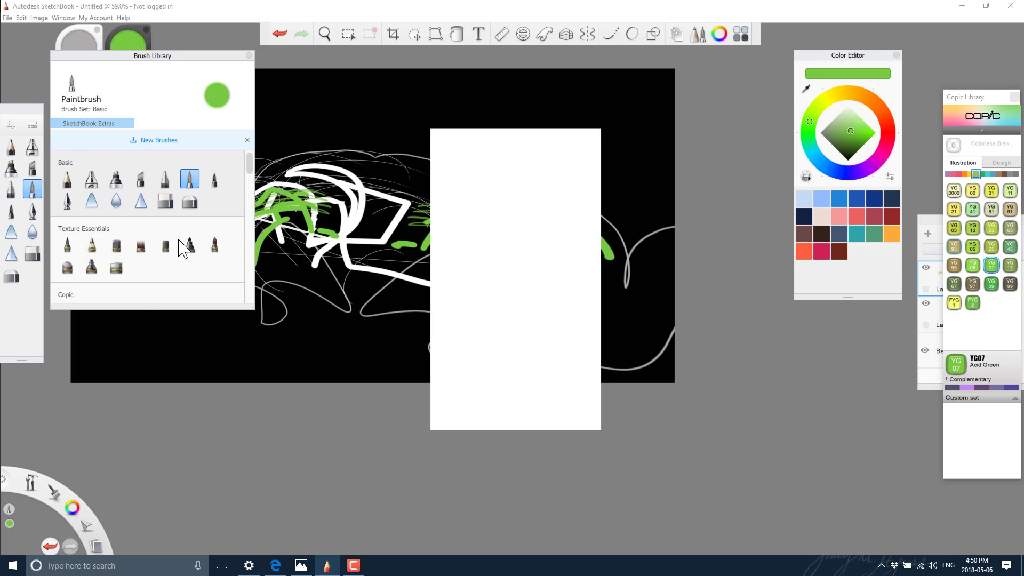
Move the SketchBook Extras panel off the drawing and scroll through its brush packs.
drag(530, 136, 756, 233)
scroll(735, 381, down, 5)
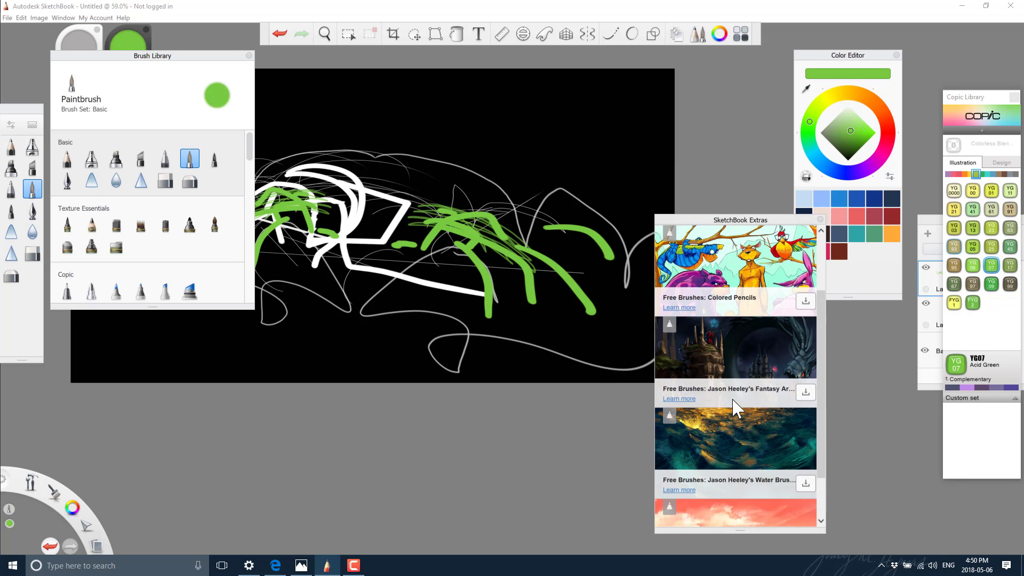
scroll(732, 404, up, 5)
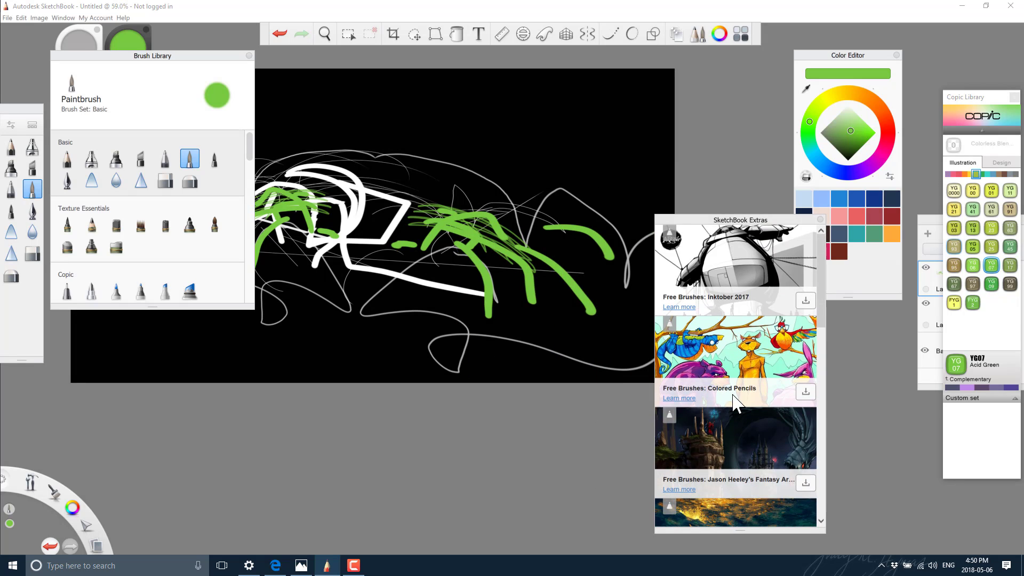
Draw a thin curved Copic Multi-liner line across the upper canvas.
click(129, 47)
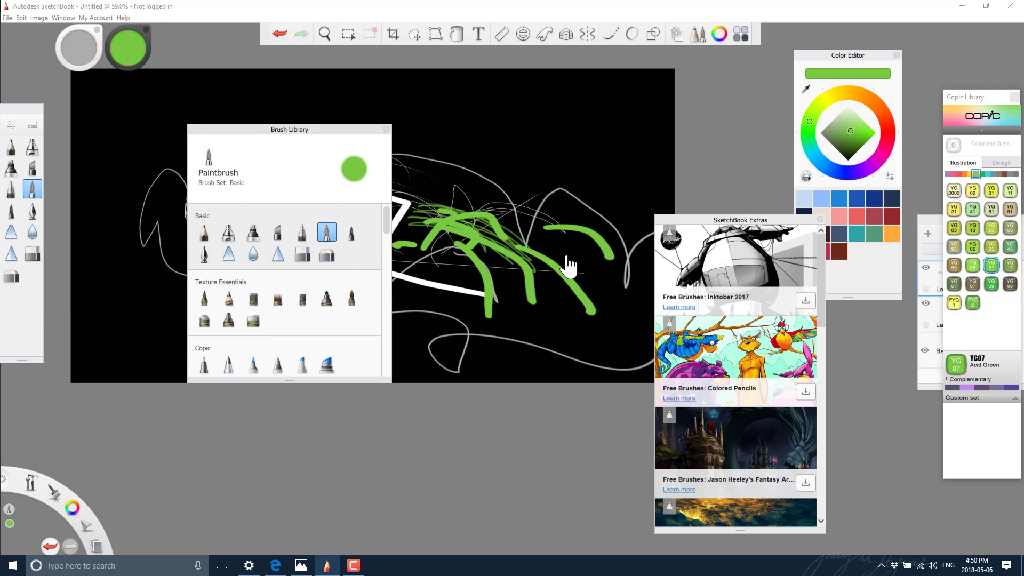
scroll(250, 283, down, 3)
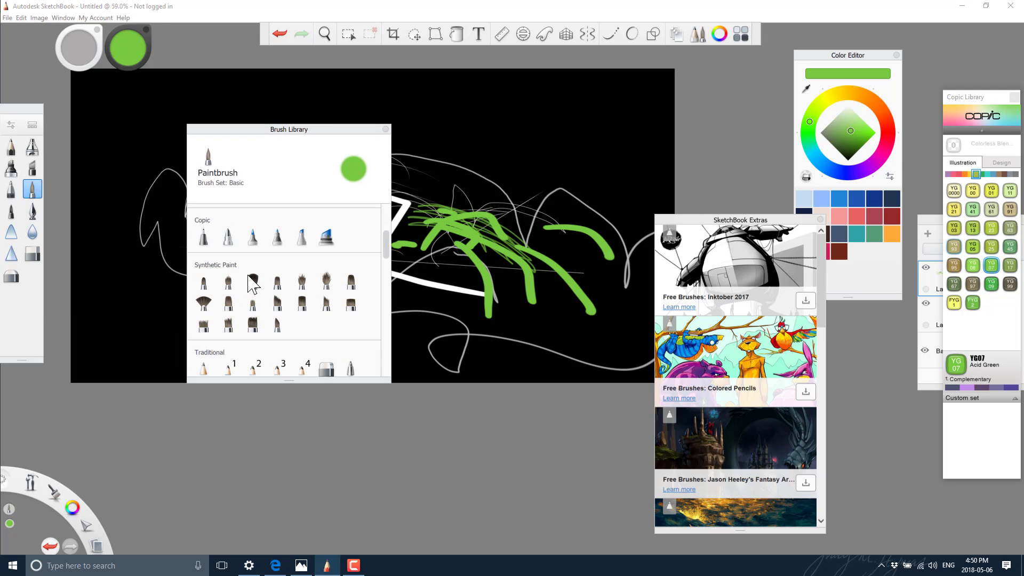
click(203, 236)
drag(485, 157, 607, 137)
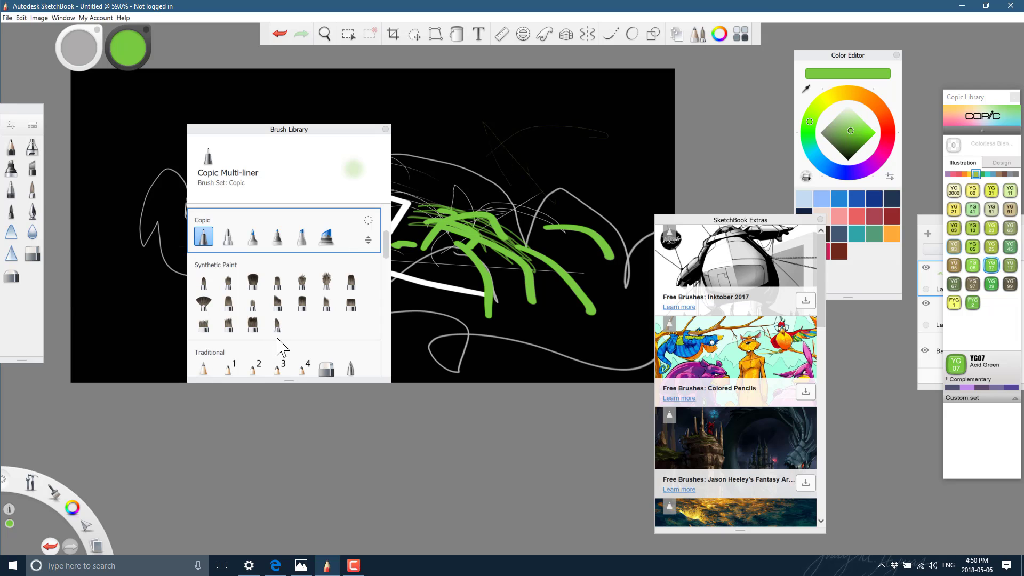
Paint two green Synthetic Fan Brush sweeps near the top of the canvas.
click(204, 303)
drag(563, 143, 465, 163)
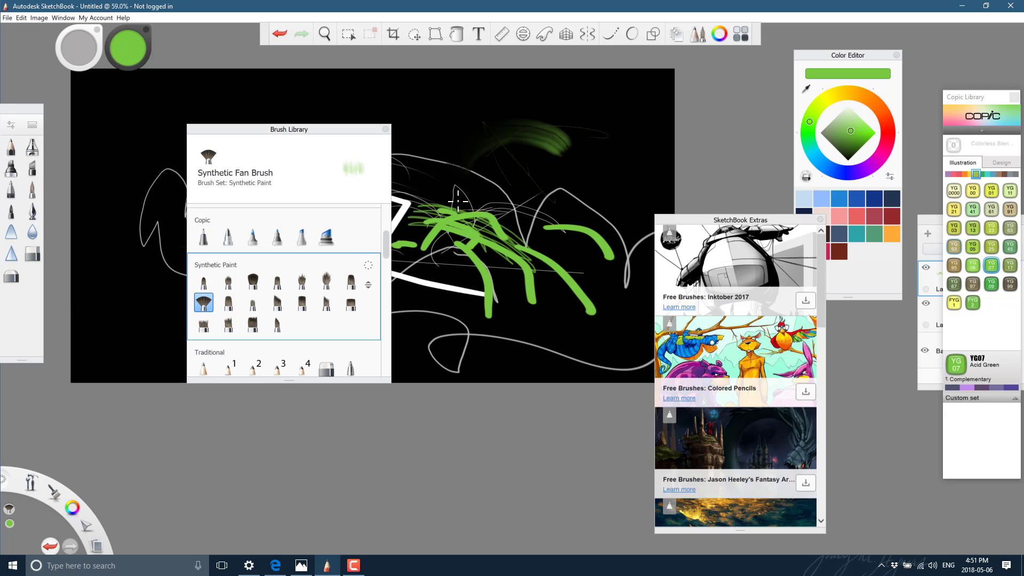
drag(459, 112, 588, 194)
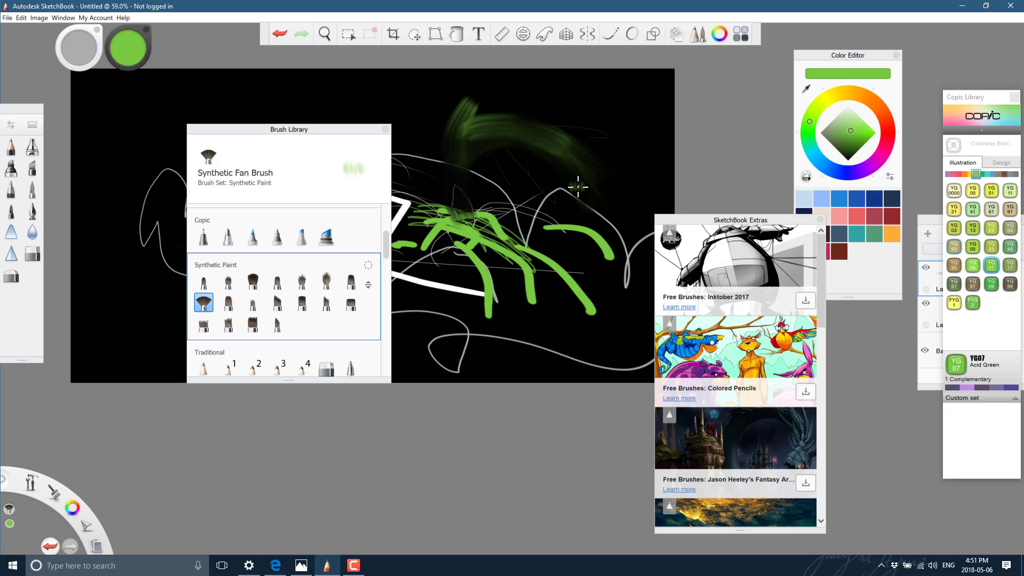